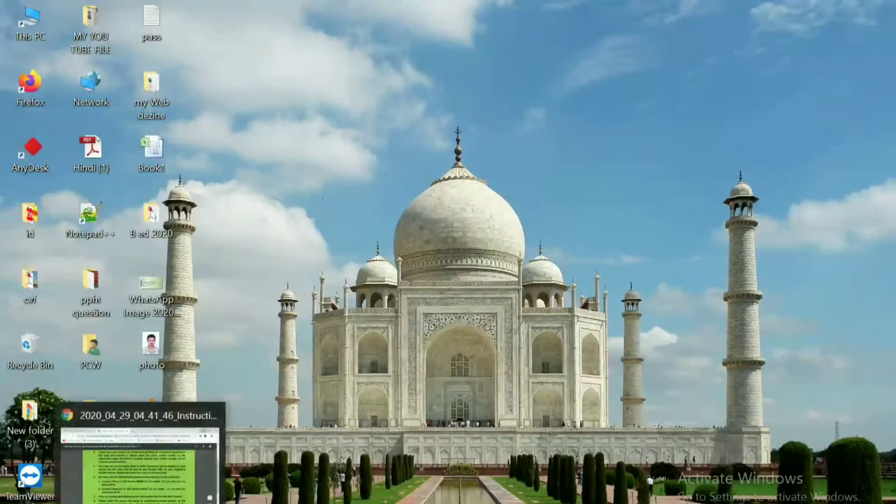
Restore the Chrome window showing the online-submission instructions PDF from the taskbar.
left_click(143, 485)
Search Google for 'GGU' in a new tab and highlight the ggu.ac.in university result.
left_click(98, 9)
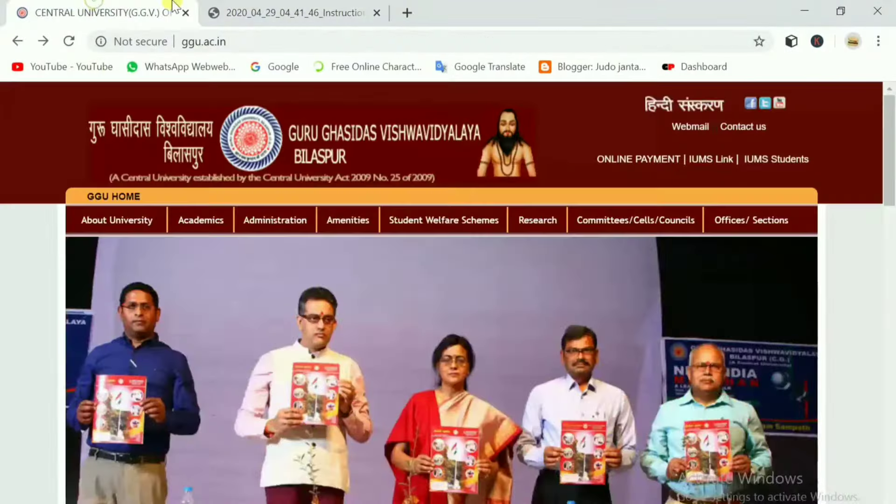
left_click(291, 7)
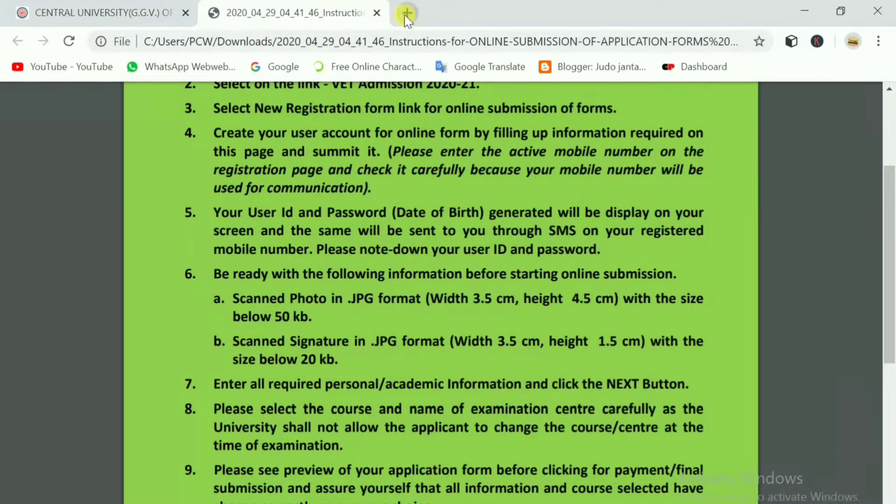
left_click(406, 13)
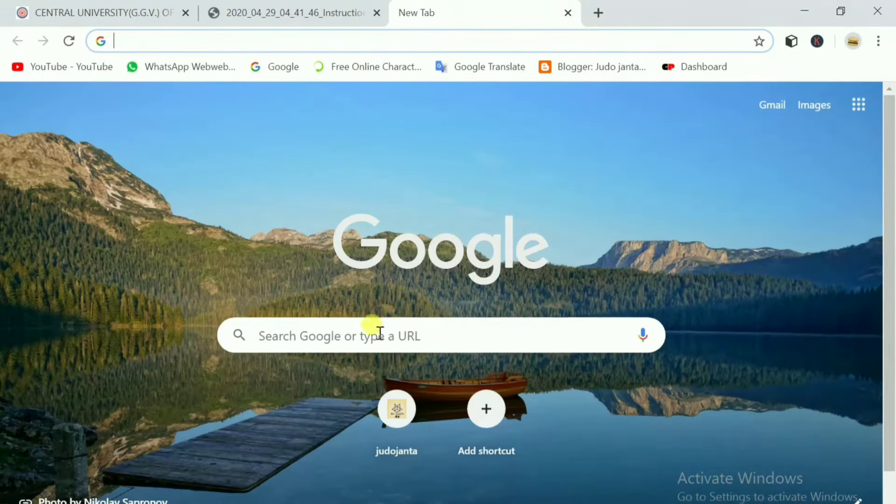
left_click(330, 334)
type("GG")
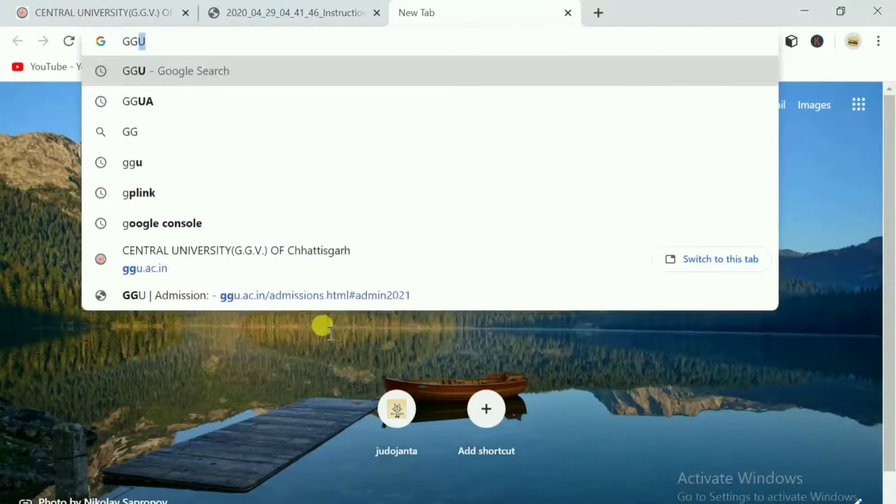
type("U")
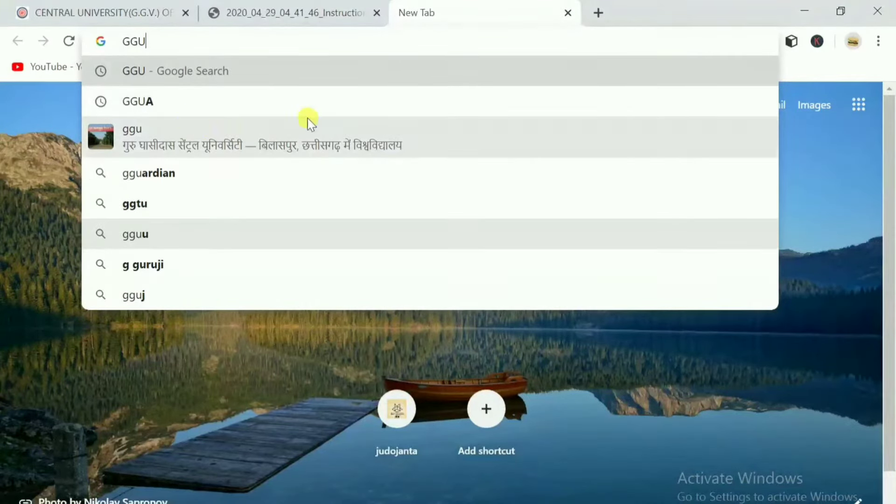
key("Return")
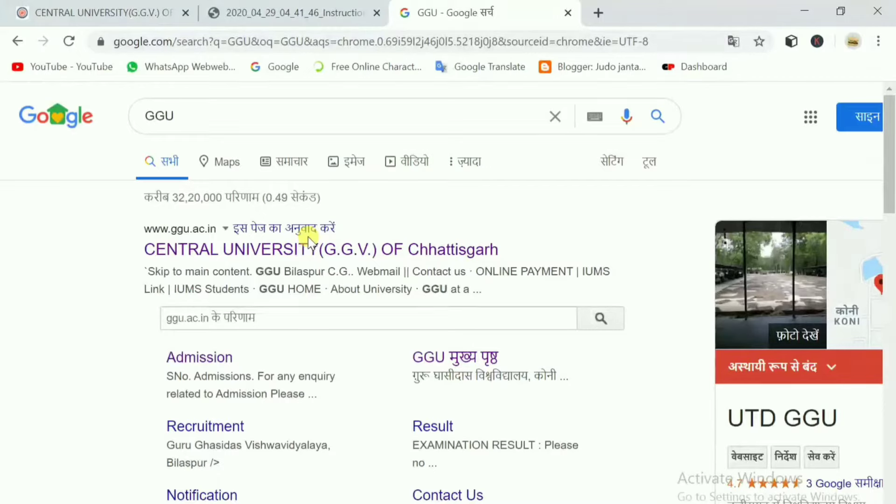
left_click_drag(131, 254, 559, 220)
Open the CENTRAL UNIVERSITY (G.G.V.) OF Chhattisgarh official site from the results.
left_click(558, 220)
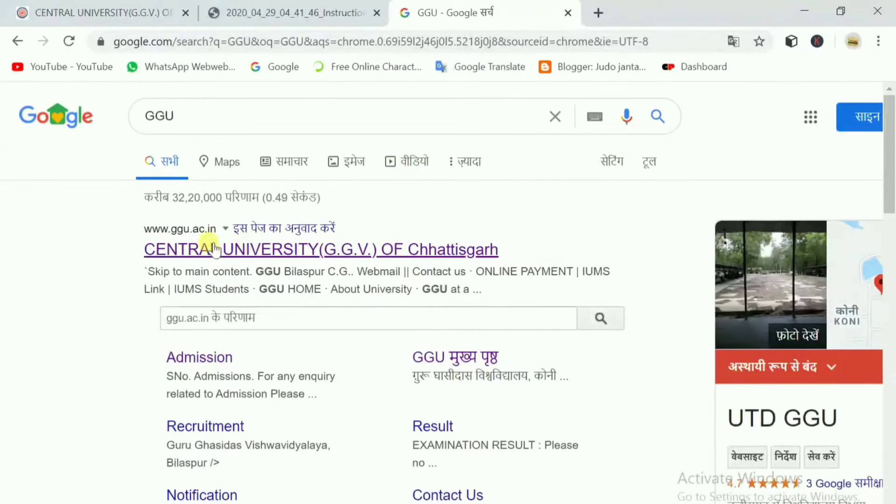
scroll(242, 418, "down", 1)
scroll(245, 422, "up", 1)
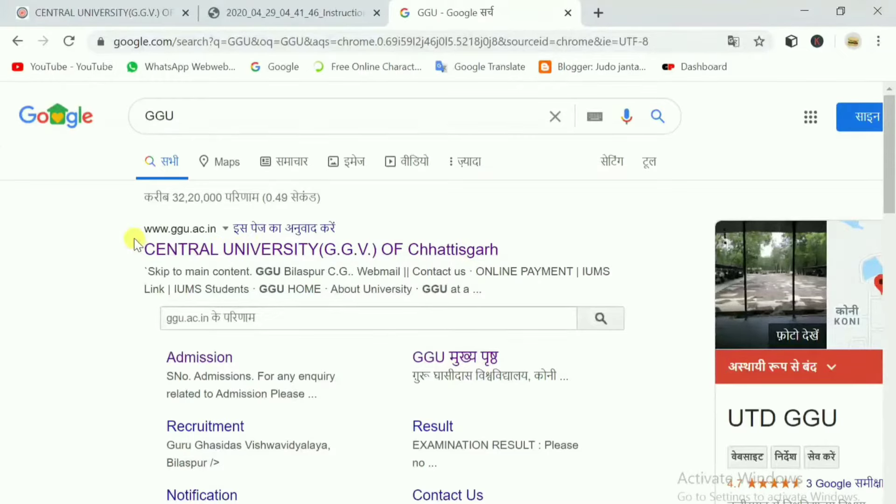
left_click_drag(134, 245, 254, 254)
left_click(255, 250)
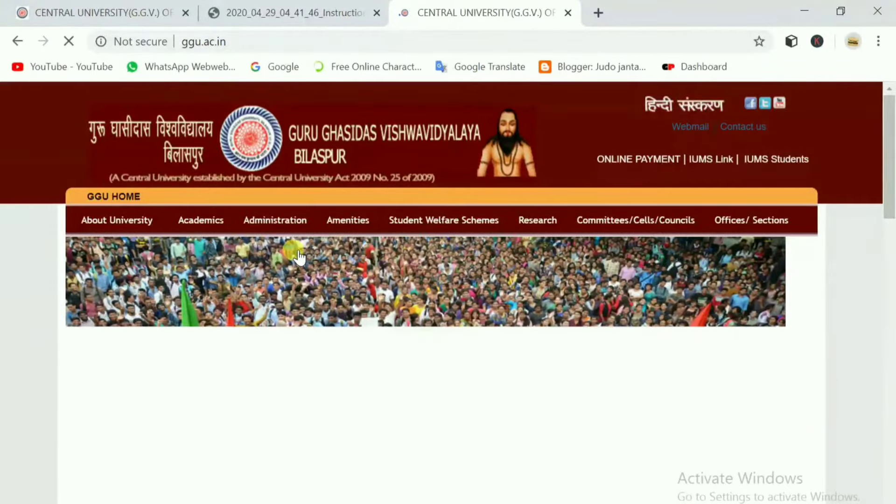
Follow the homepage's 'Online Application for Admission 2020-21' announcement.
scroll(299, 257, "down", 4)
scroll(295, 257, "up", 2)
scroll(294, 258, "down", 2)
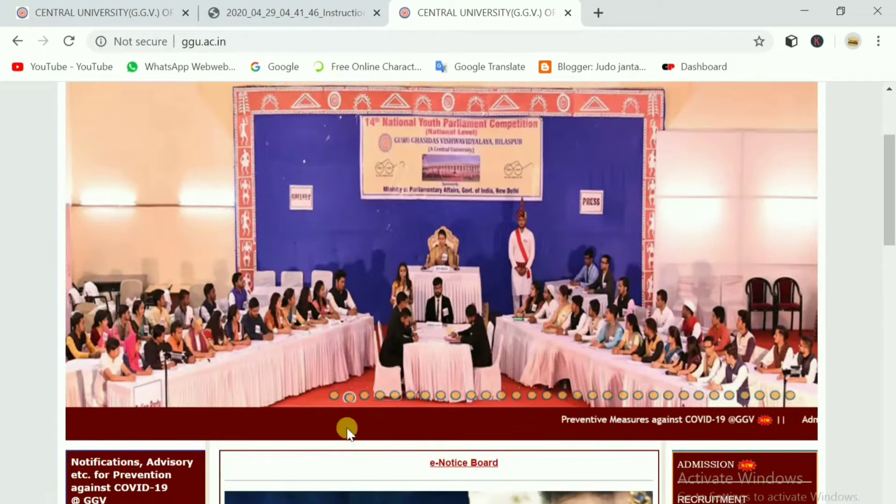
scroll(346, 428, "down", 2)
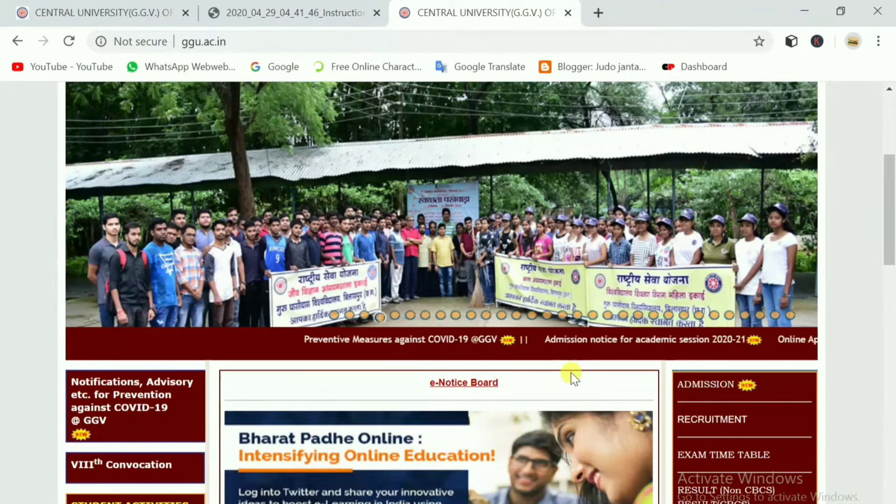
scroll(546, 384, "down", 3)
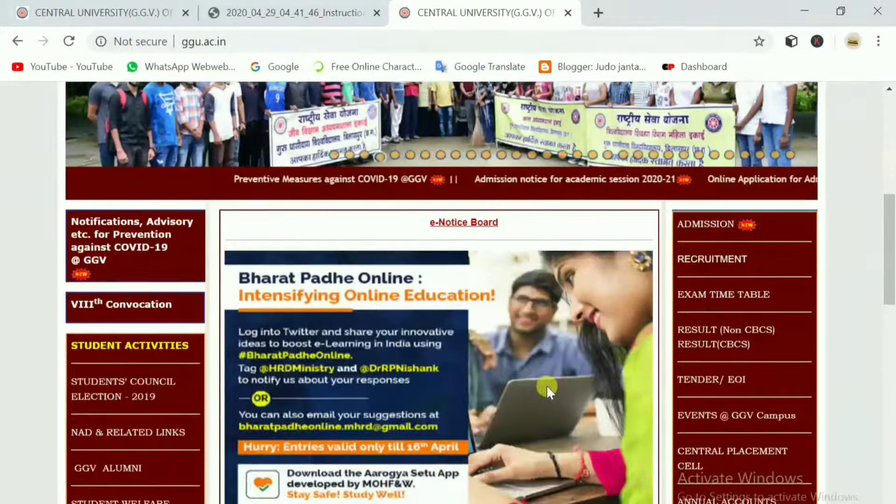
scroll(546, 385, "down", 7)
scroll(454, 410, "up", 11)
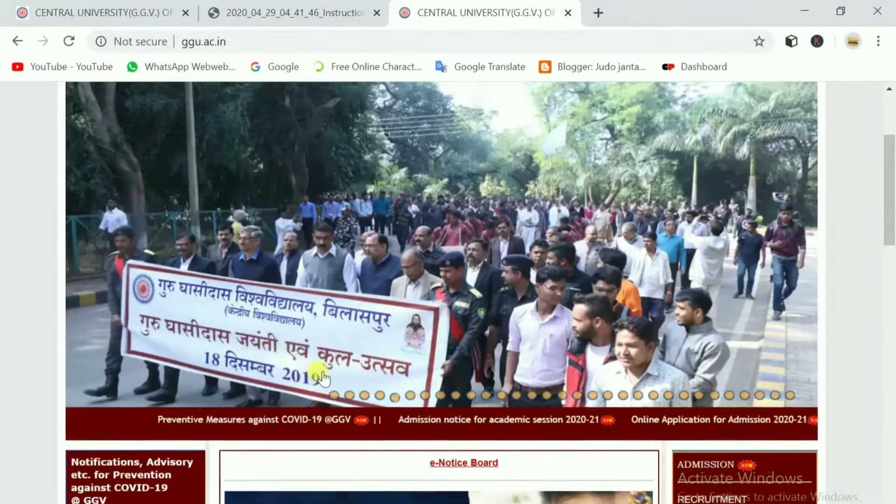
scroll(323, 378, "down", 3)
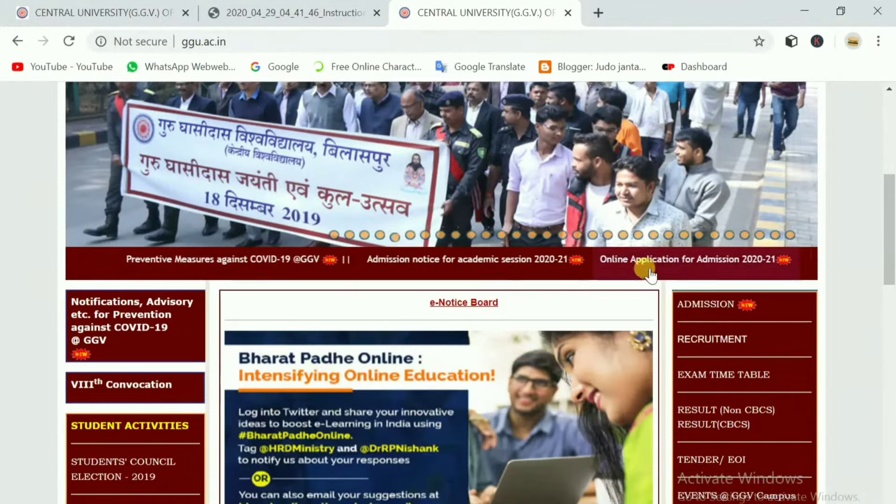
left_click_drag(592, 258, 577, 271)
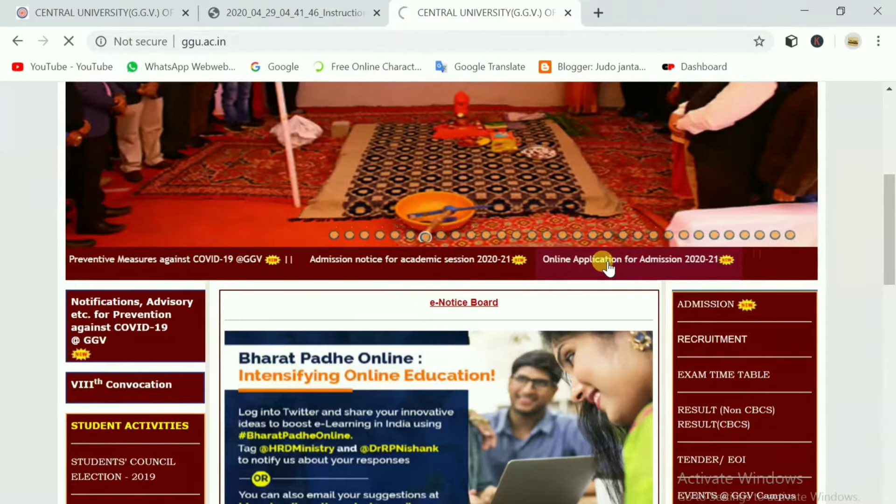
Choose New Registration in the Pre-Admission landing page header.
scroll(387, 310, "down", 2)
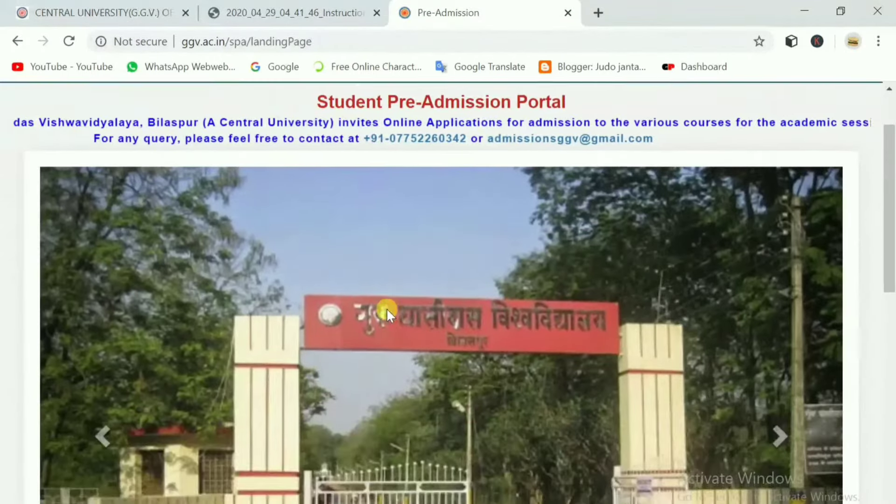
scroll(395, 312, "up", 2)
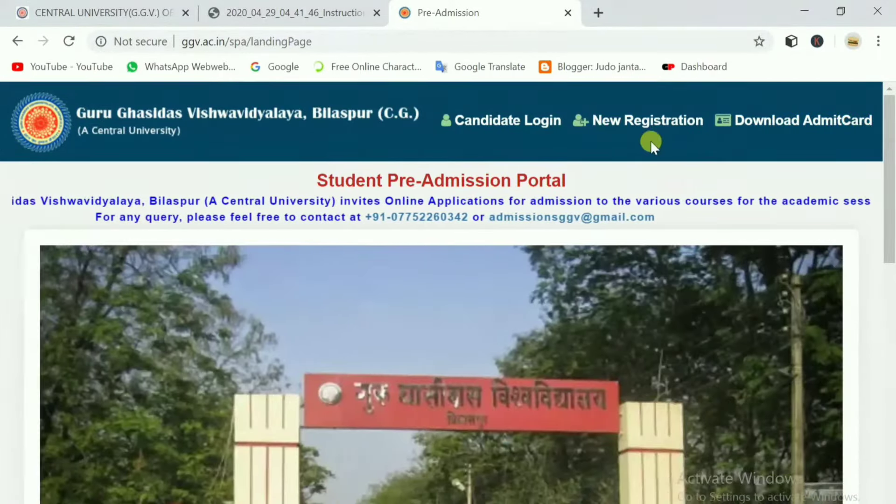
left_click(649, 125)
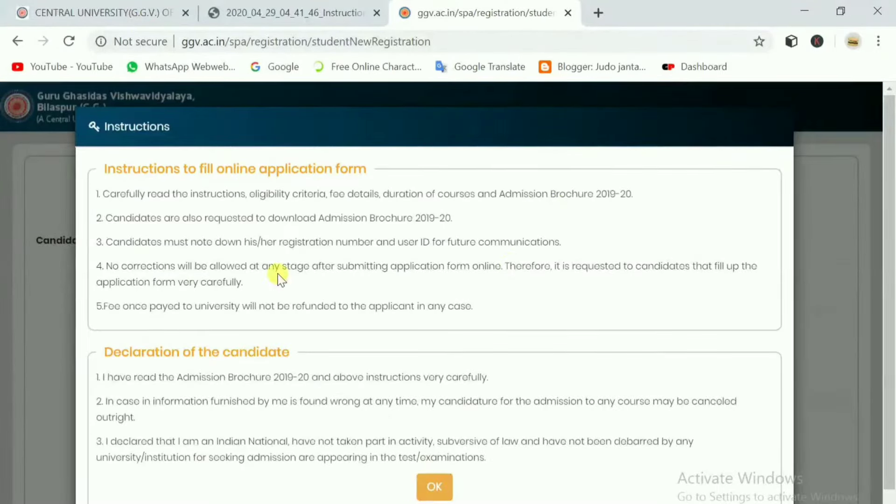
Read the application instructions and candidate declaration, then acknowledge them with OK.
left_click_drag(157, 193, 386, 193)
left_click(296, 216)
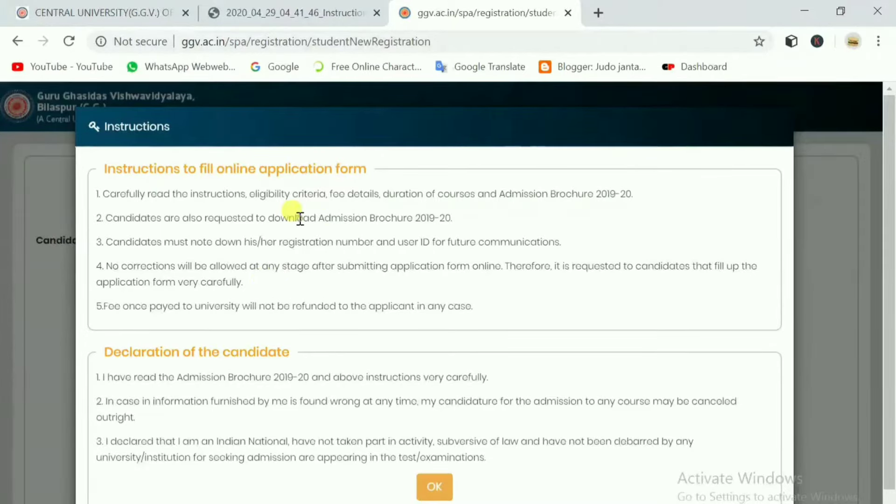
scroll(327, 384, "down", 1)
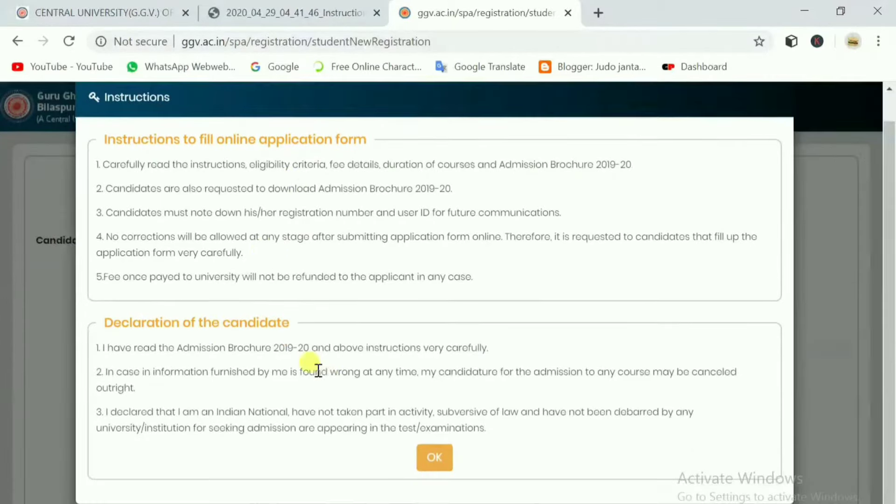
left_click(435, 458)
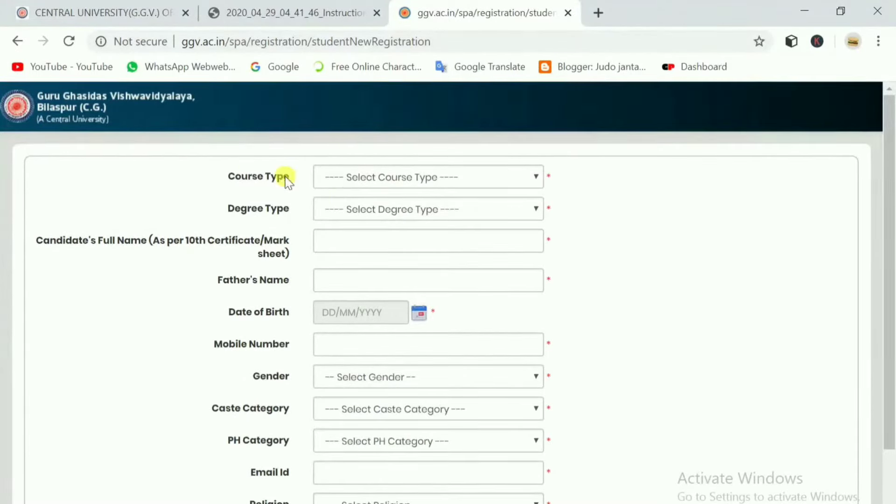
Set the registration form's Course Type to VET(UG/PG/DIPLOMA).
left_click_drag(248, 160, 503, 499)
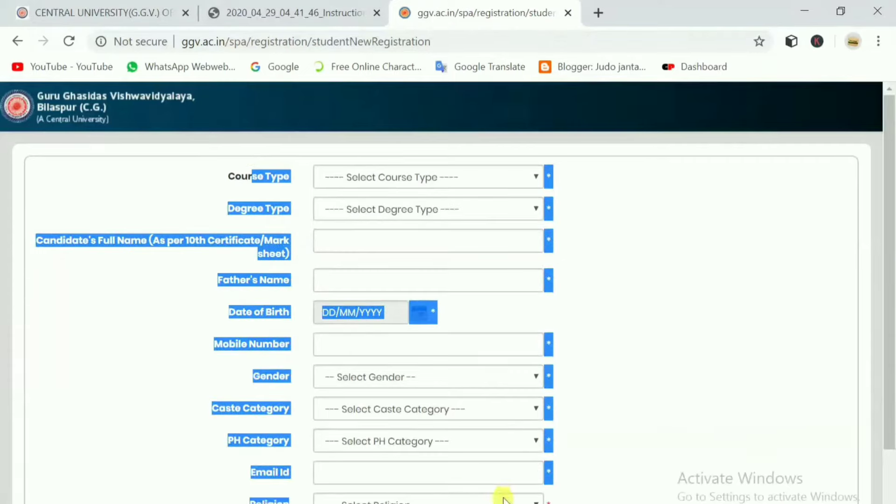
left_click(641, 358)
scroll(367, 224, "down", 1)
scroll(367, 228, "up", 1)
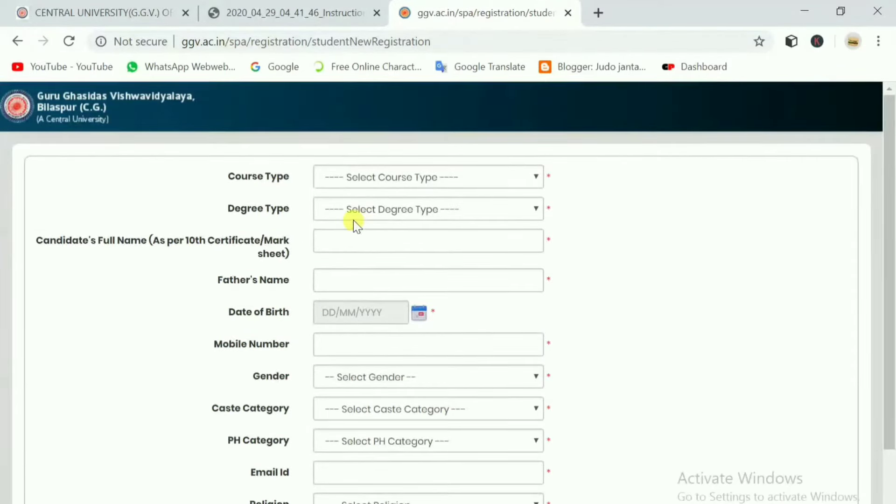
left_click(366, 182)
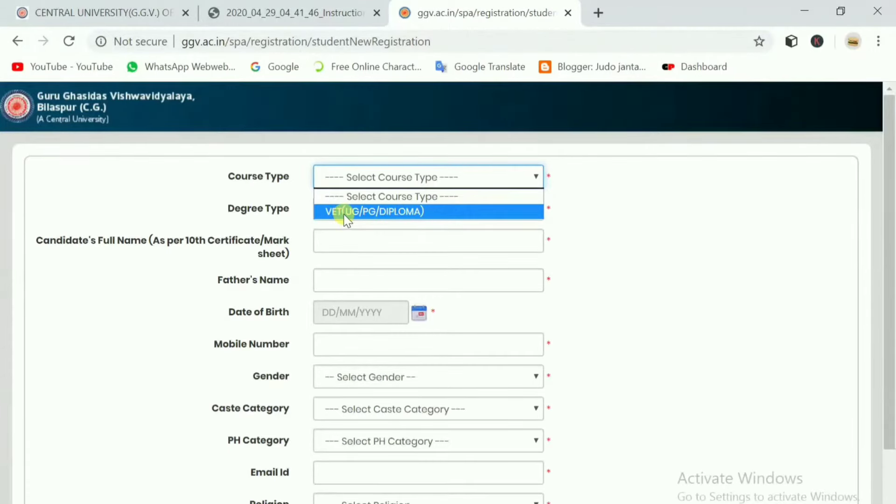
left_click(407, 191)
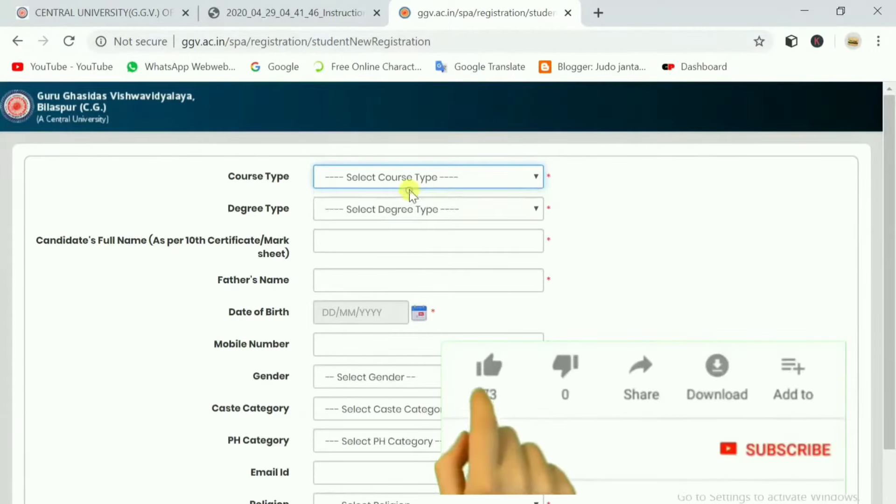
left_click(392, 180)
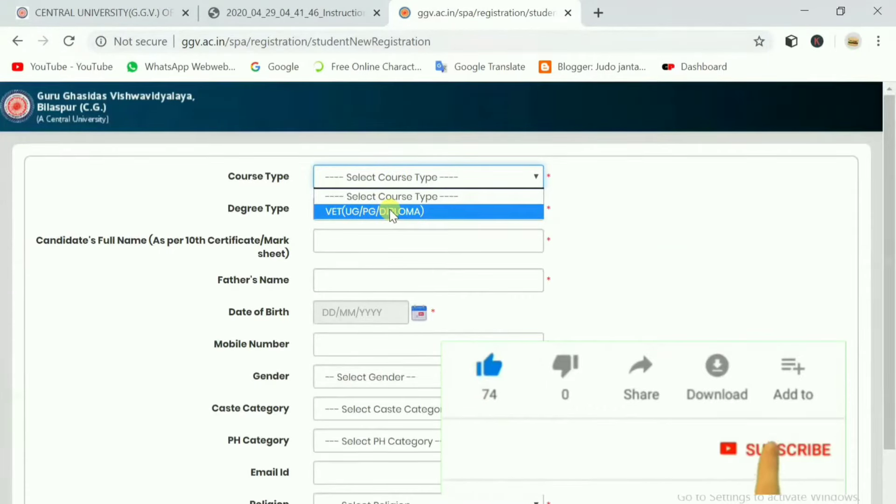
left_click(371, 207)
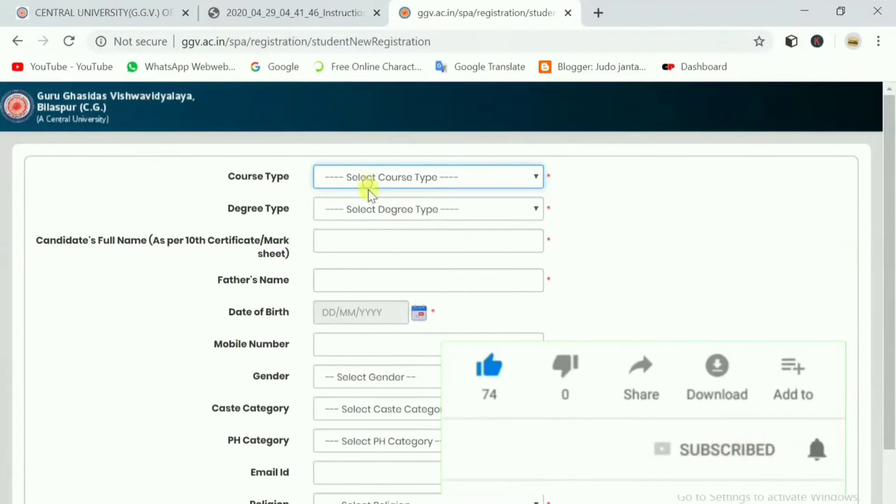
Choose Diploma in Pharmacy as the Degree Type.
left_click(386, 208)
scroll(384, 333, "down", 4)
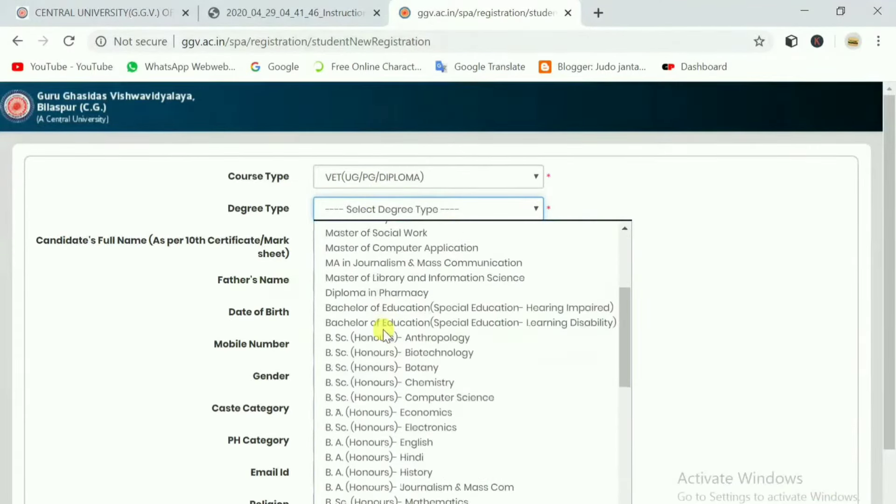
scroll(383, 329, "up", 4)
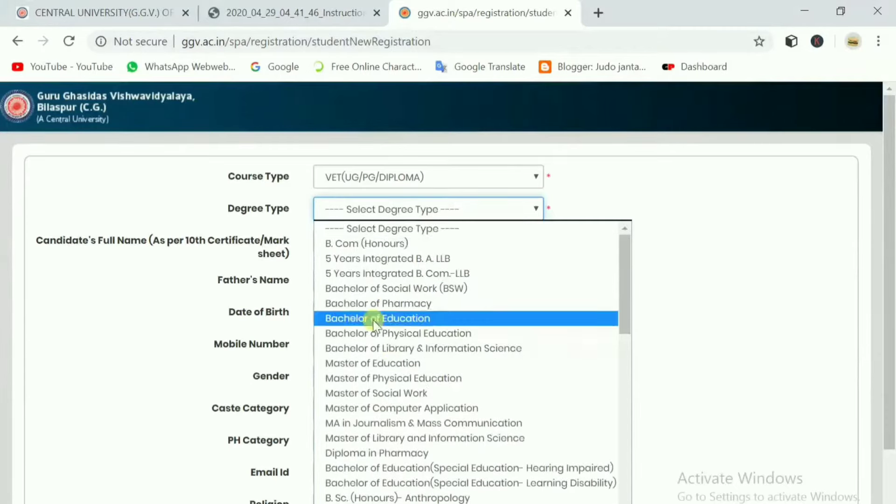
scroll(367, 318, "down", 6)
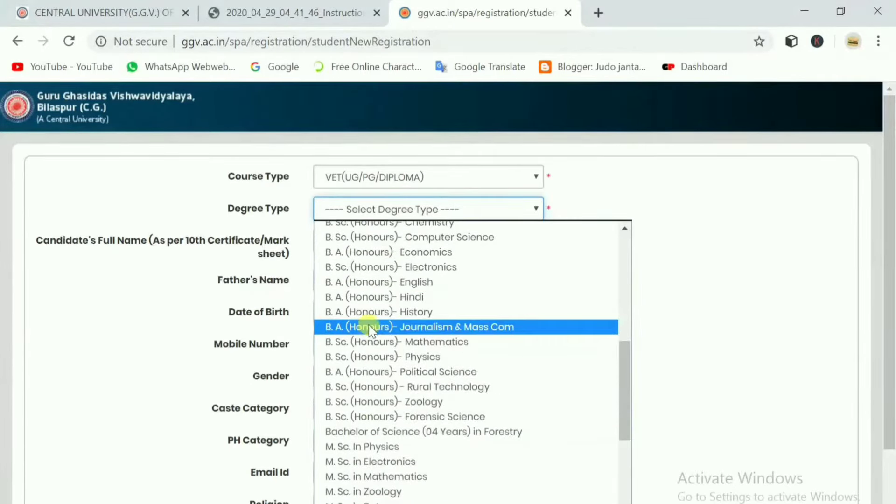
scroll(370, 329, "down", 4)
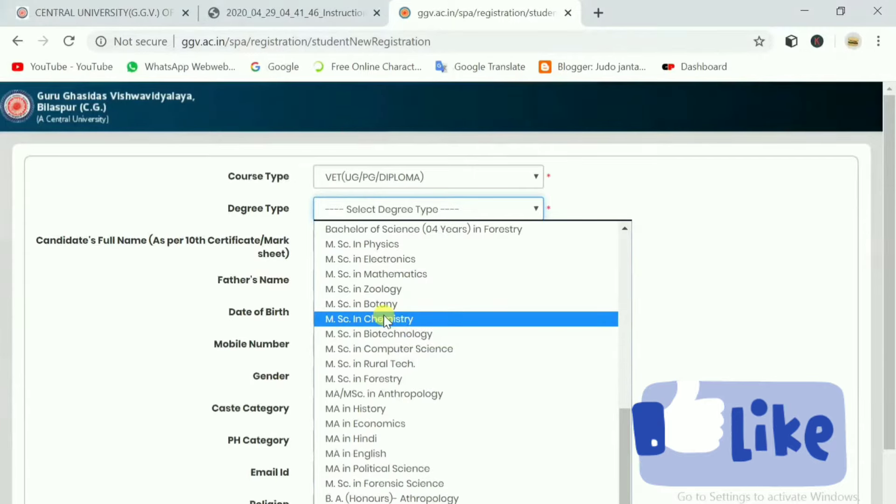
scroll(392, 324, "up", 6)
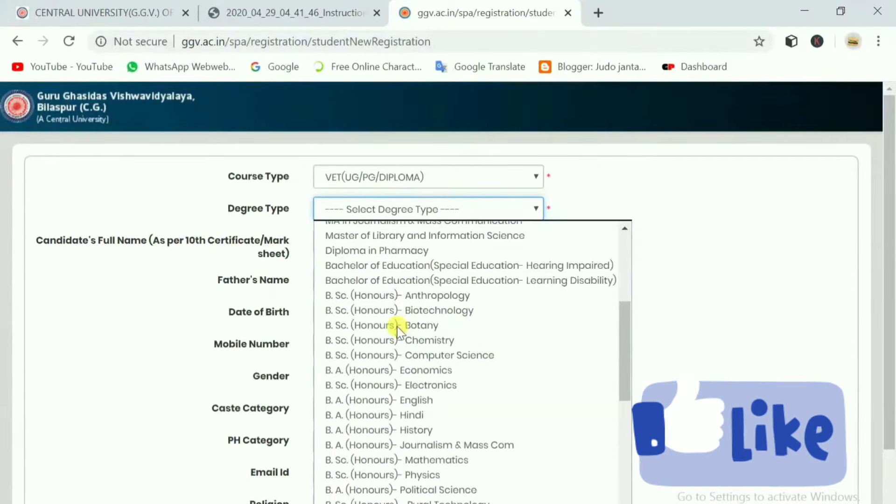
scroll(392, 333, "down", 3)
scroll(392, 336, "up", 9)
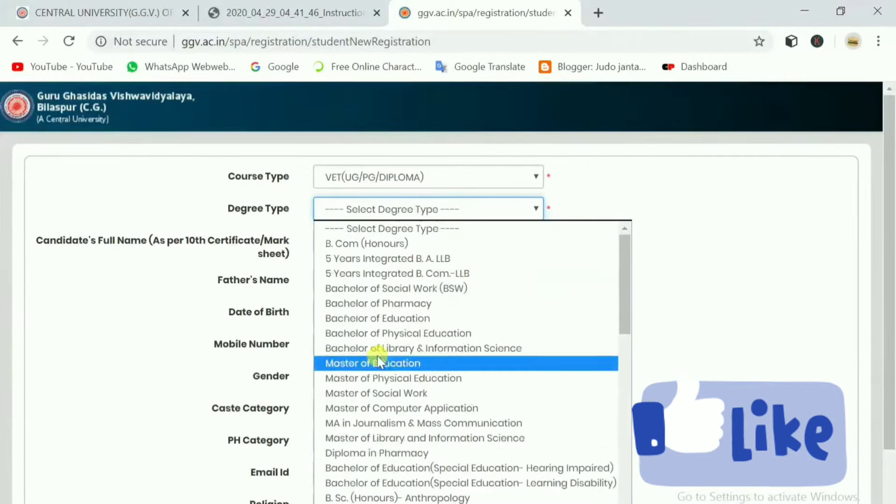
left_click(378, 454)
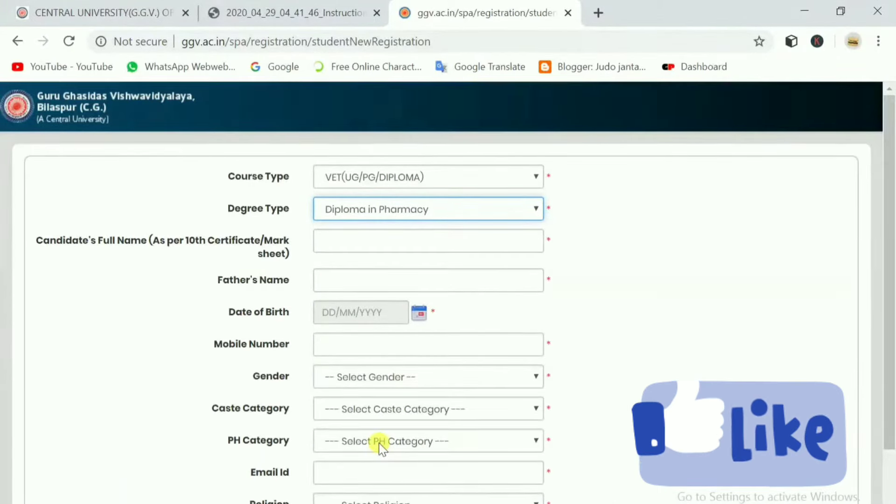
left_click(428, 209)
Keep Diploma in Pharmacy selected and type the candidate's full name.
scroll(471, 364, "down", 3)
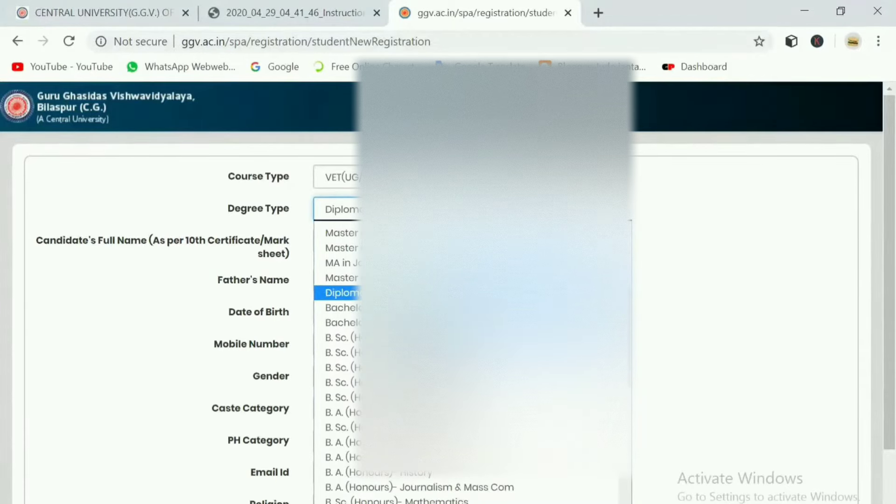
key("Return")
left_click(355, 230)
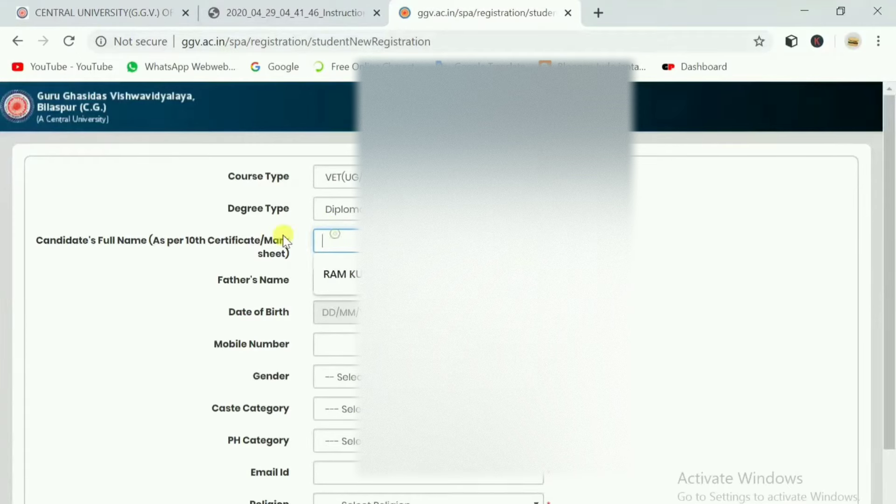
left_click_drag(117, 239, 231, 250)
left_click(236, 246)
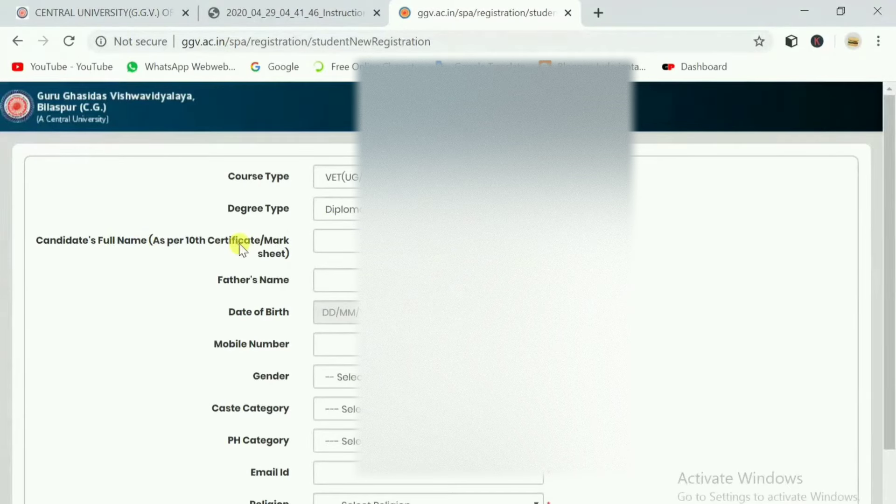
left_click(336, 241)
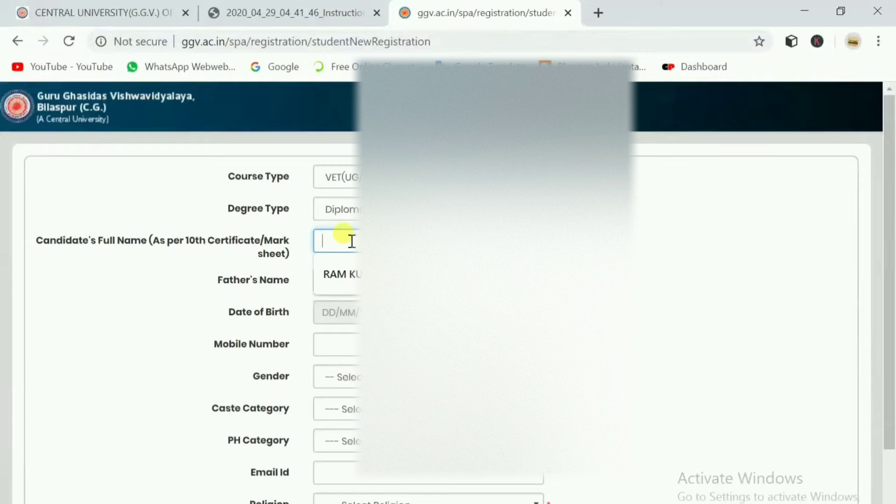
type("RAJESH")
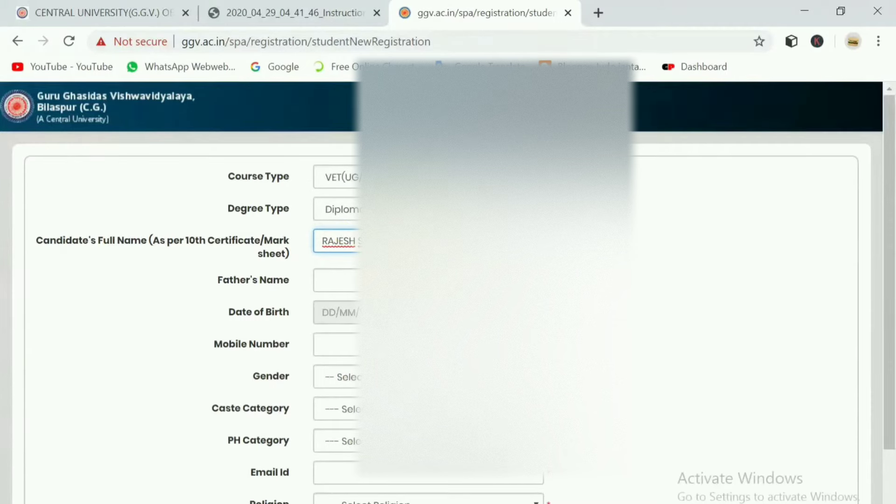
Fill the father's name from a saved suggestion and pick an August date of birth.
left_click(351, 269)
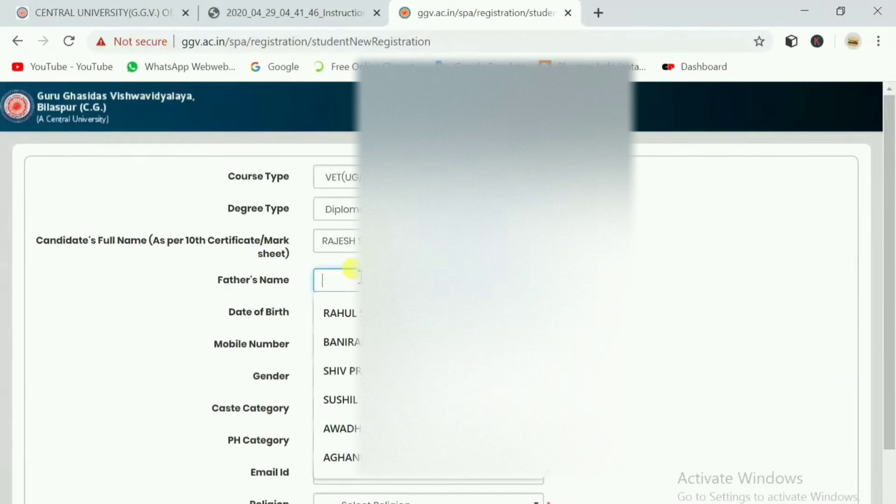
left_click(355, 308)
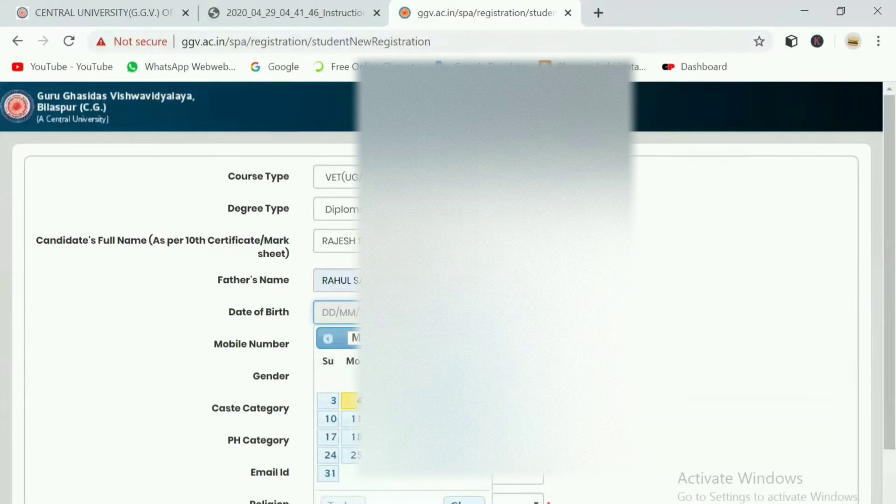
double_click(310, 244)
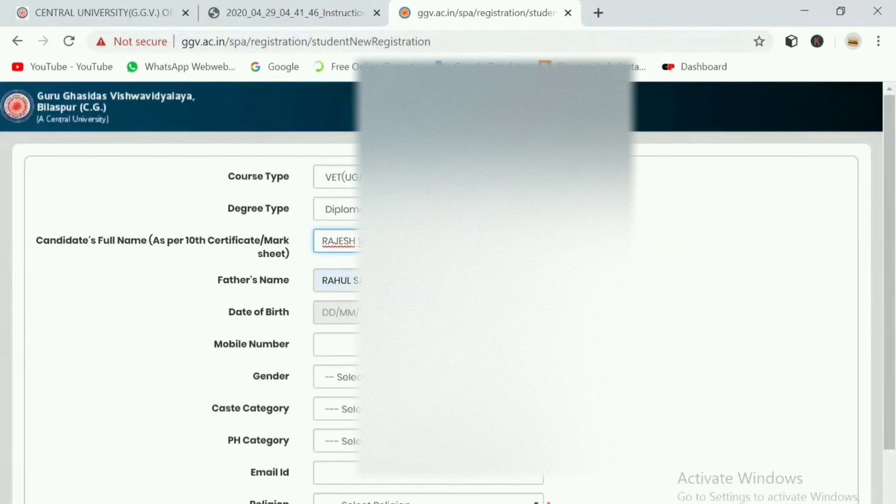
left_click(336, 312)
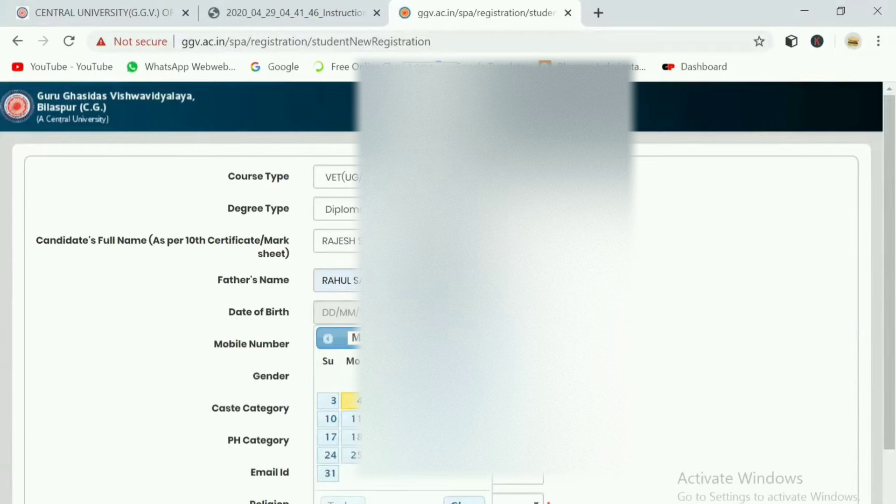
left_click(355, 338)
left_click(371, 434)
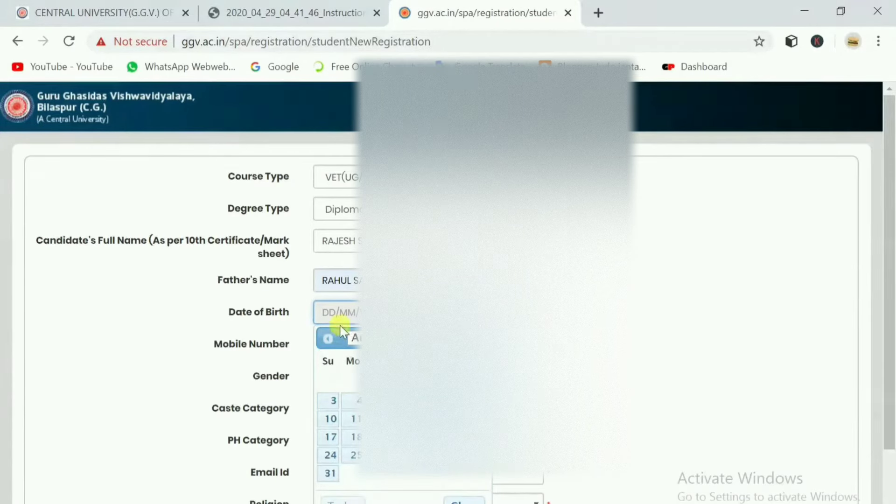
left_click(378, 418)
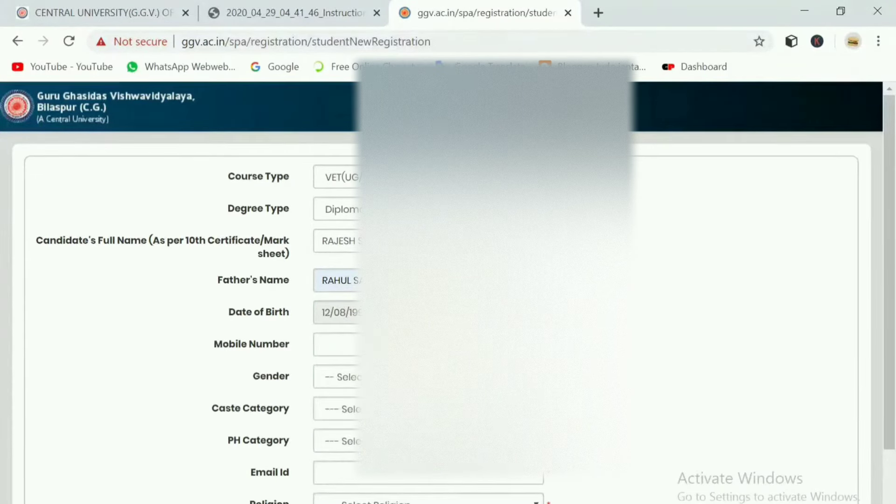
scroll(448, 280, "down", 2)
Enter the mobile number and set gender Male, caste OBC and PH category No.
left_click(336, 264)
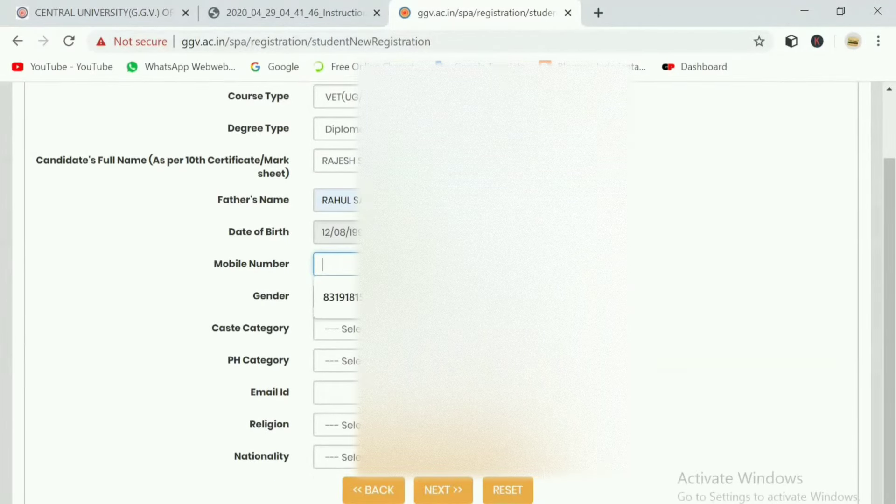
type("8223991")
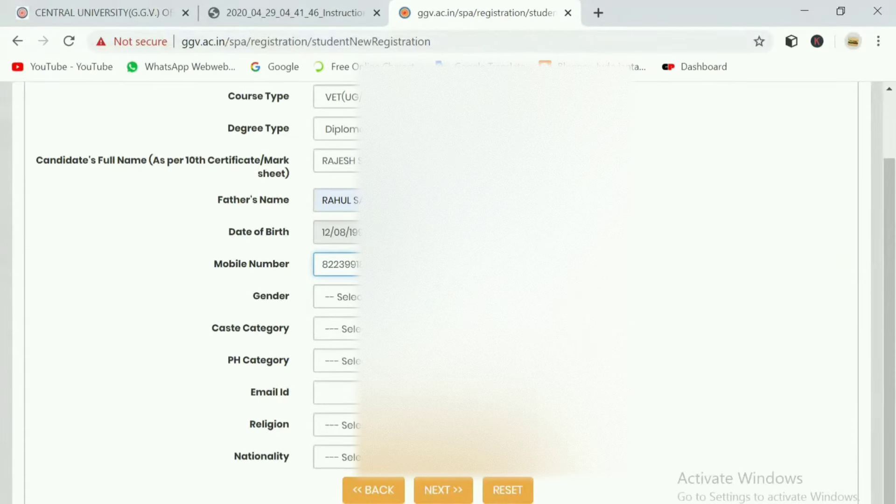
left_click(341, 297)
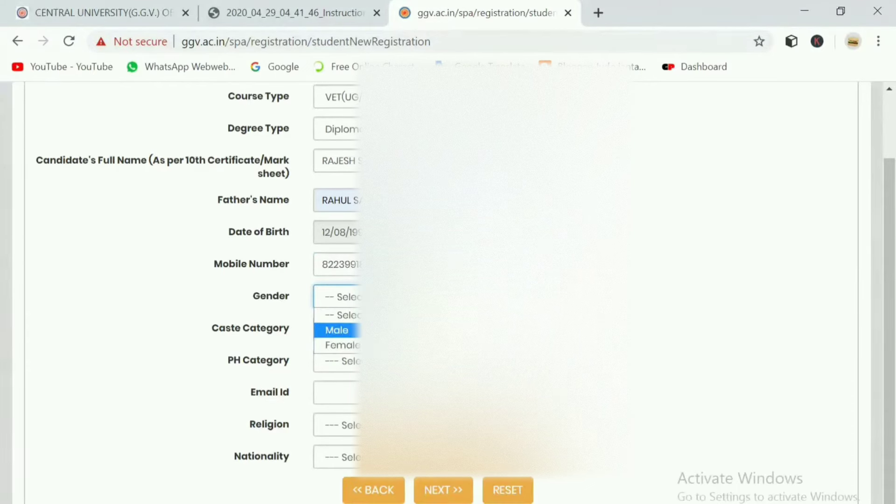
left_click(336, 330)
left_click(341, 328)
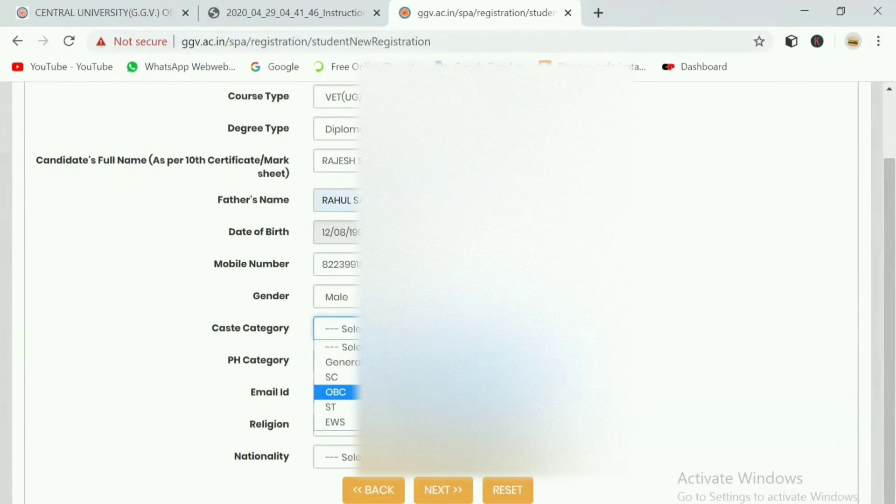
left_click(335, 392)
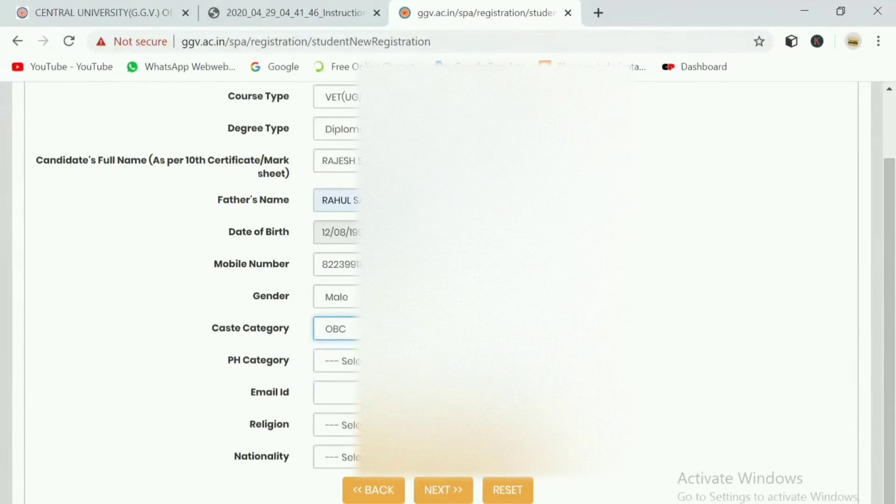
left_click(336, 360)
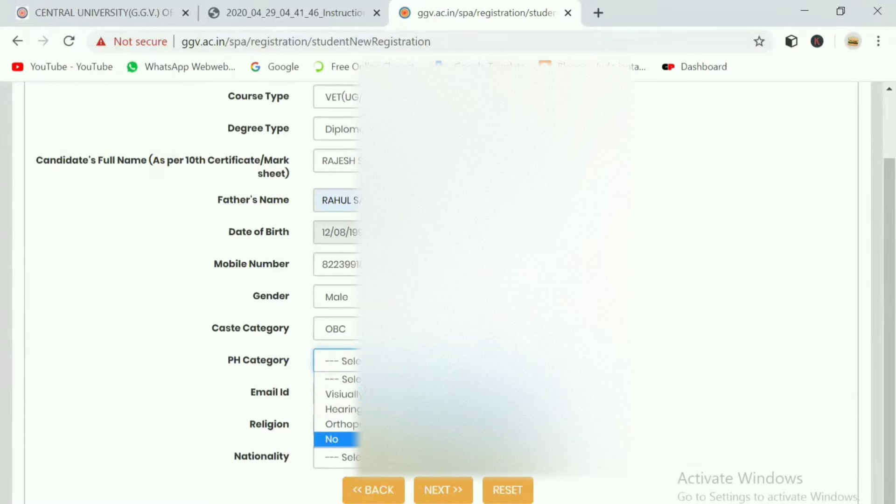
key("Return")
Accept the suggested e-mail address and set religion to Hindu.
left_click(340, 392)
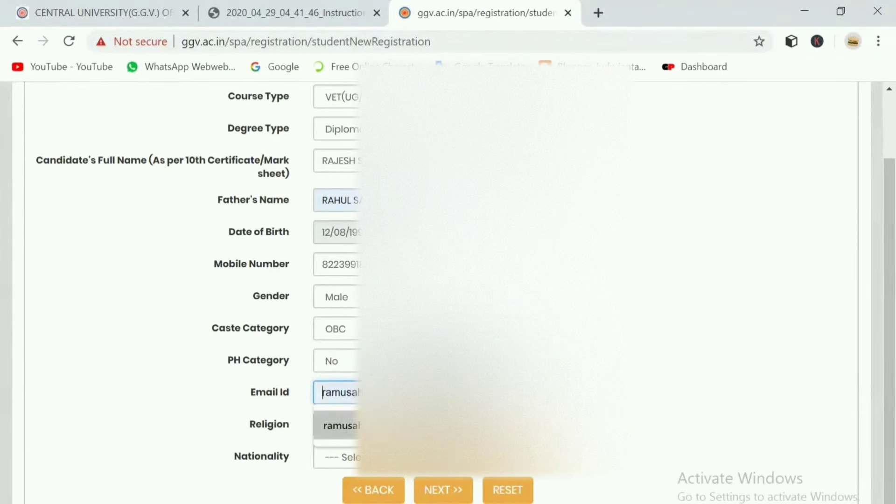
key("Return")
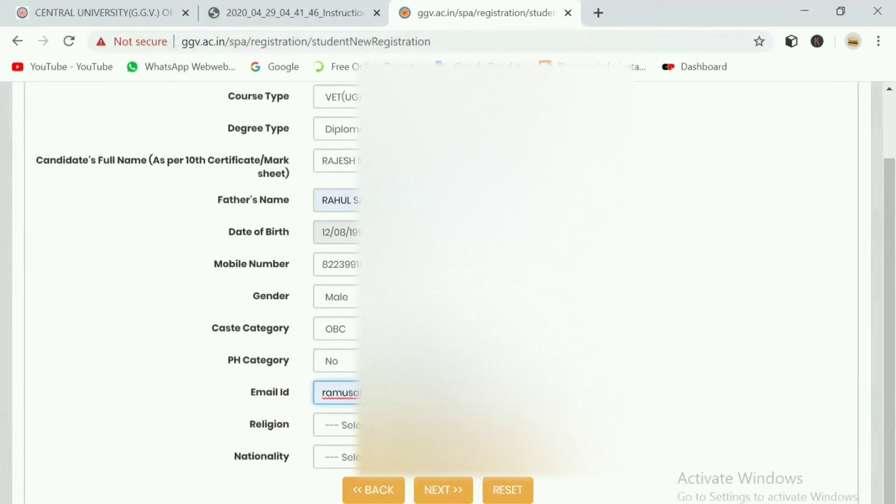
left_click(339, 425)
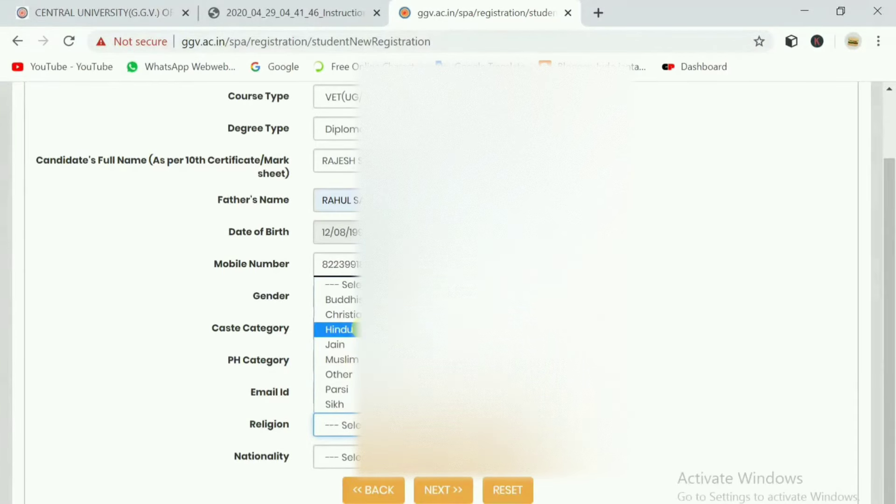
key("Down")
key("Down")
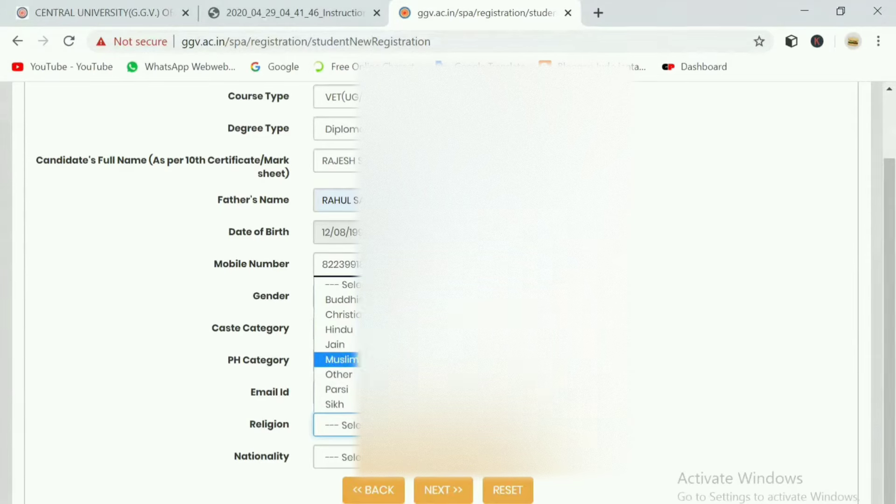
key("Up")
key("Up")
key("Up")
key("Down")
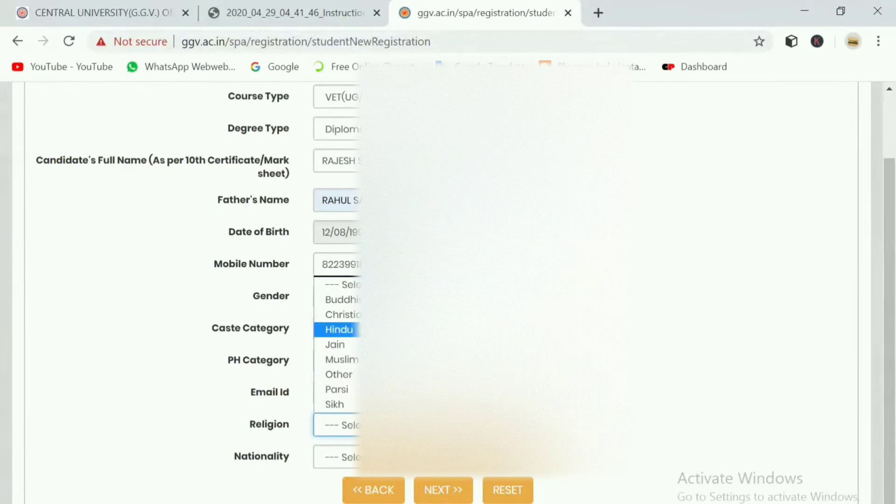
key("Return")
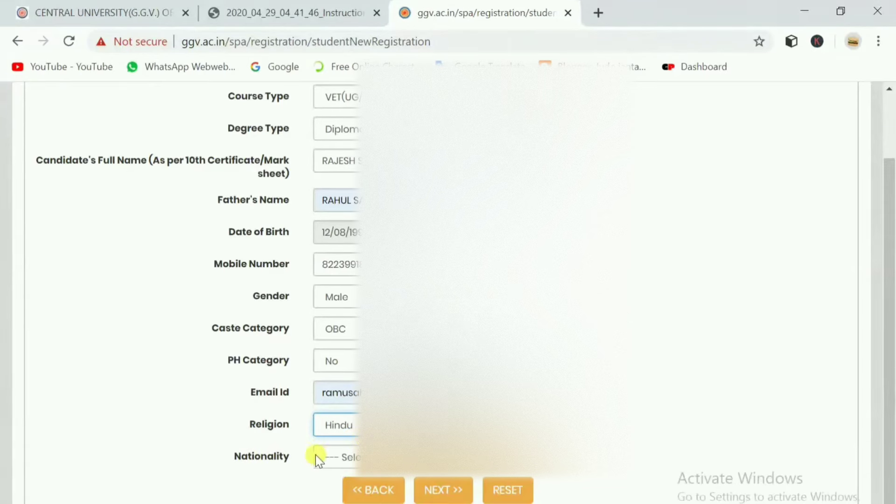
scroll(298, 447, "down", 1)
Choose Indian as nationality, review the form, and submit it with NEXT >>.
left_click(274, 460)
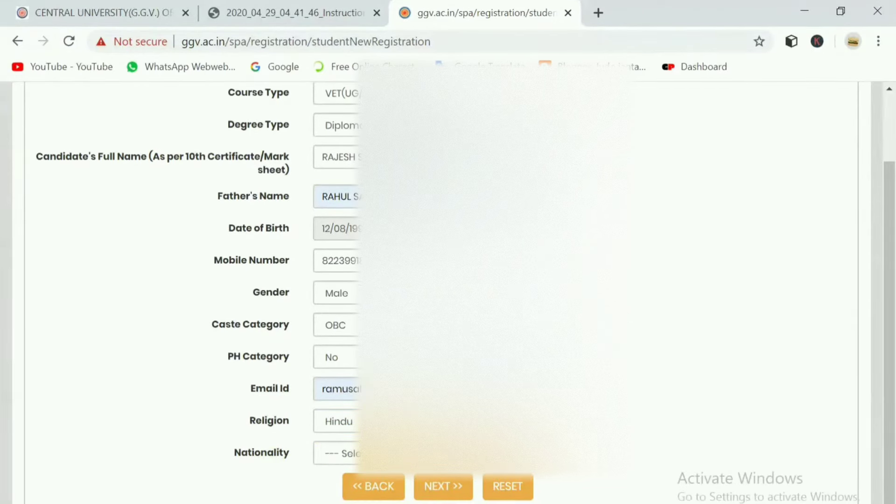
double_click(241, 448)
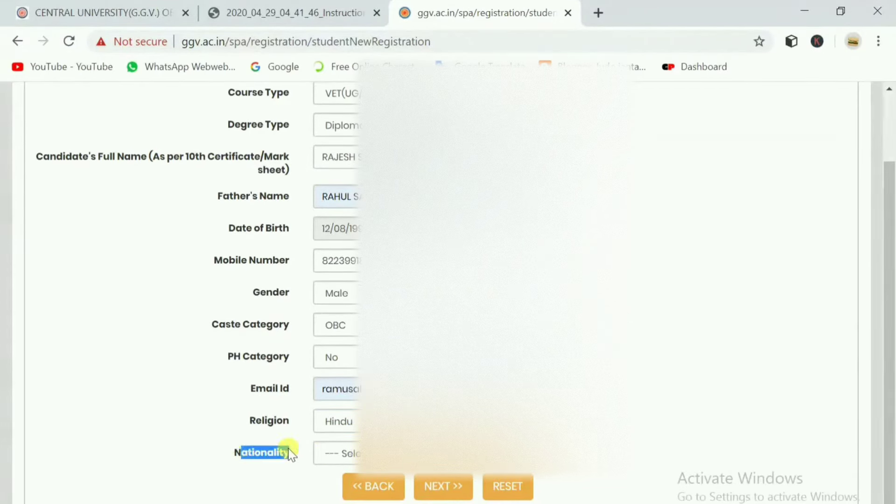
left_click(279, 460)
left_click(336, 453)
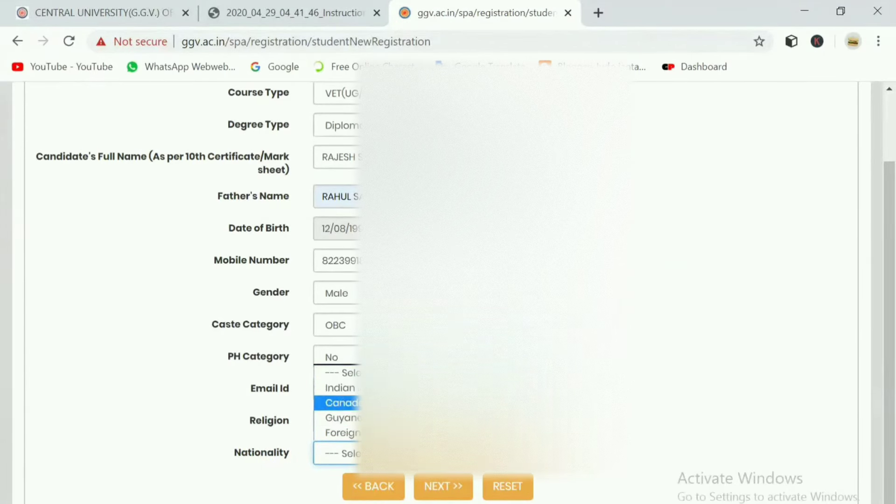
key("Return")
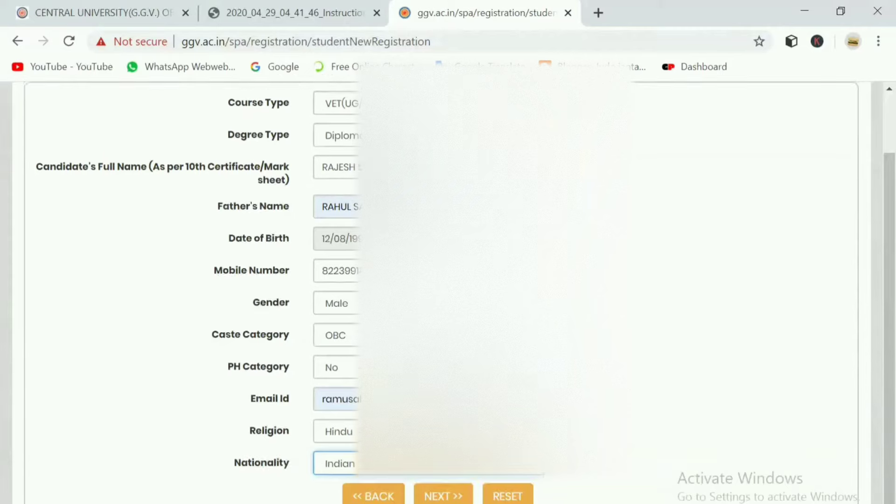
scroll(330, 300, "up", 2)
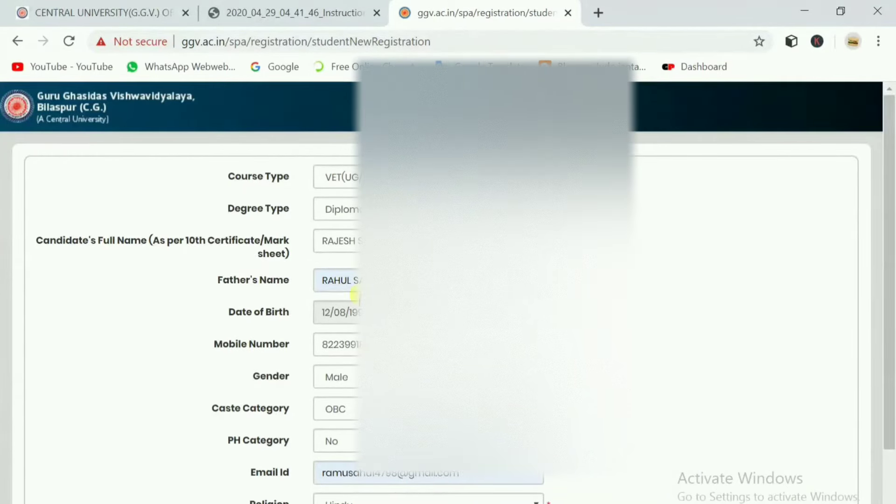
scroll(348, 287, "down", 2)
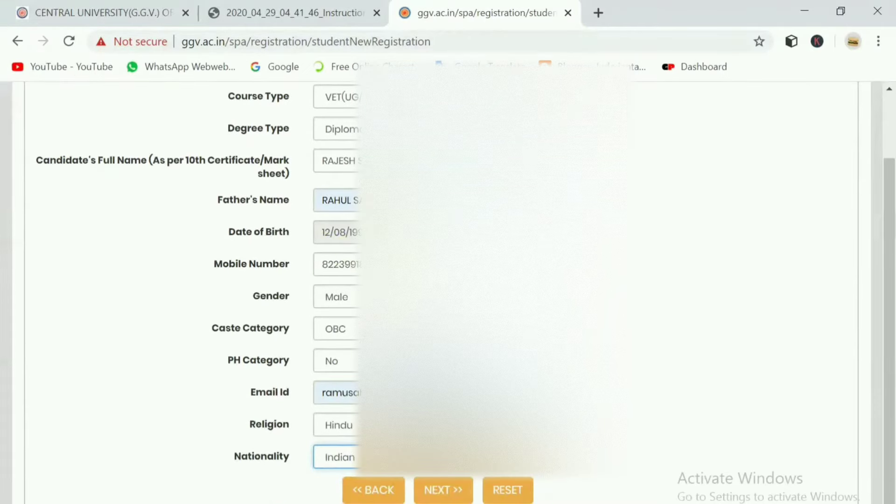
left_click(445, 487)
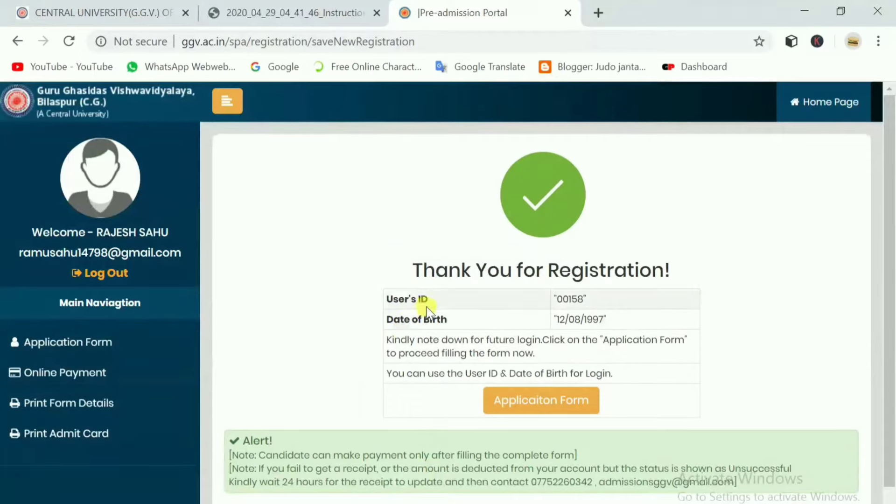
Highlight the assigned User's ID and Date of Birth on the Thank You for Registration page.
left_click_drag(380, 270, 616, 314)
left_click(616, 208)
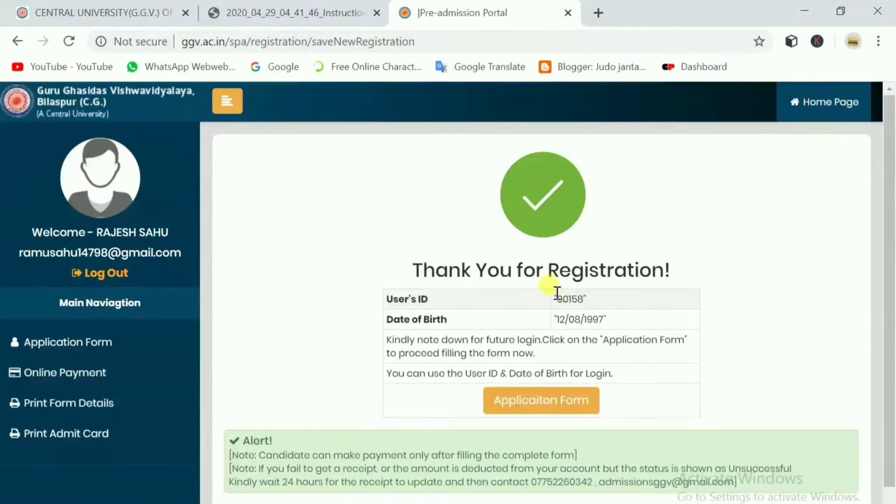
left_click_drag(560, 295, 596, 296)
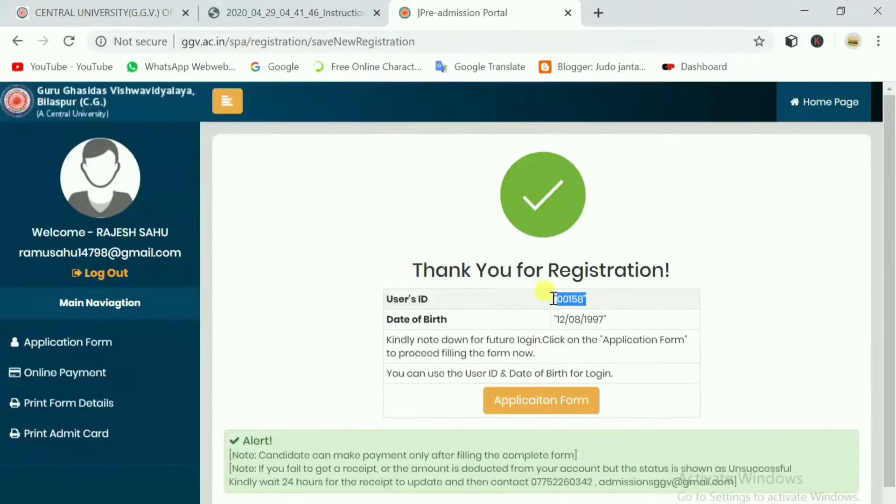
left_click(572, 302)
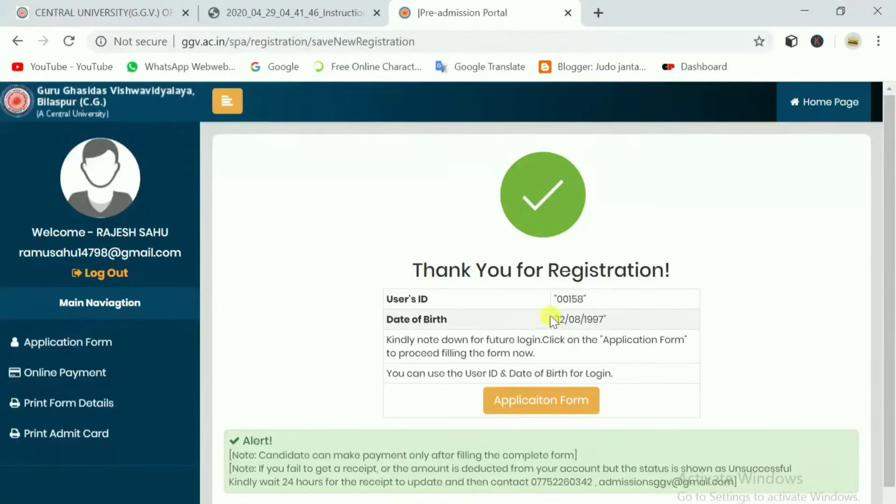
left_click_drag(555, 320, 619, 321)
left_click(592, 304)
left_click_drag(555, 299, 593, 295)
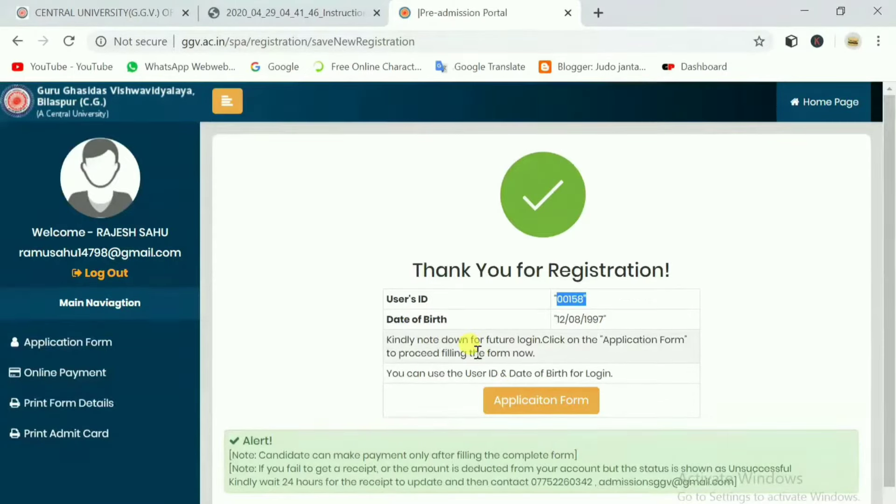
scroll(536, 371, "down", 1)
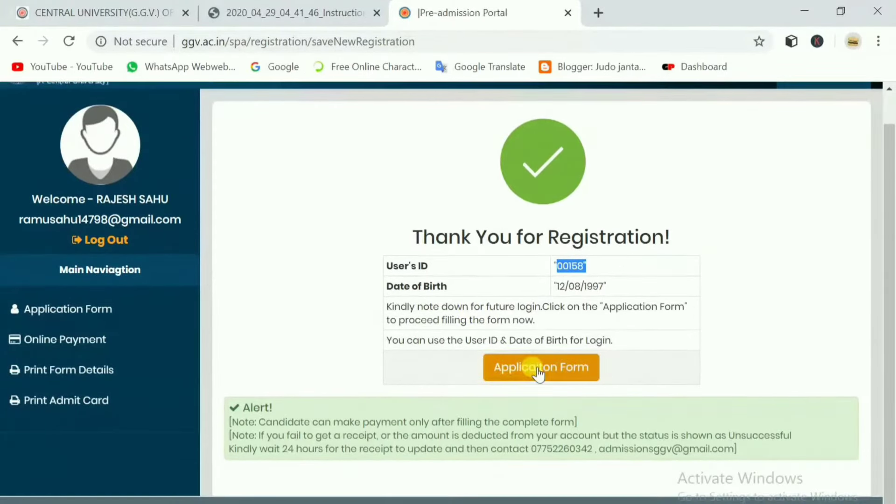
Open the Application Form details page and start typing the mother's name in Mother's Name.
left_click(537, 374)
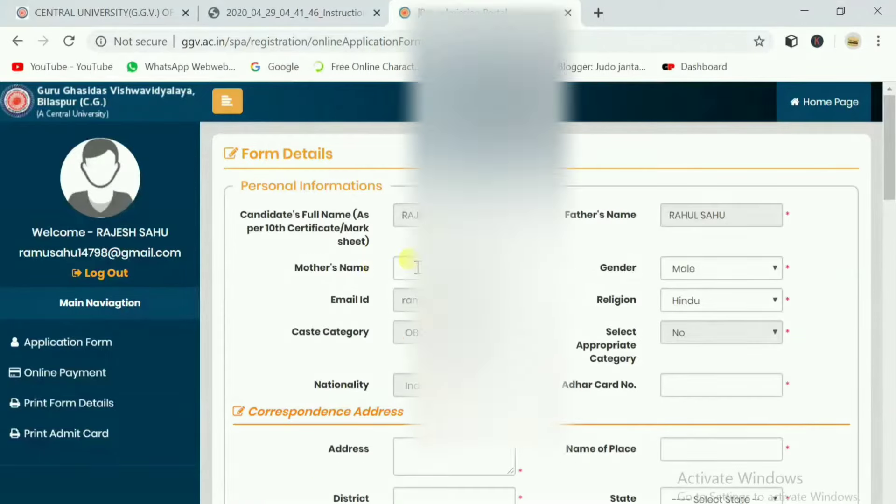
scroll(414, 270, "down", 2)
scroll(412, 267, "up", 2)
left_click(409, 265)
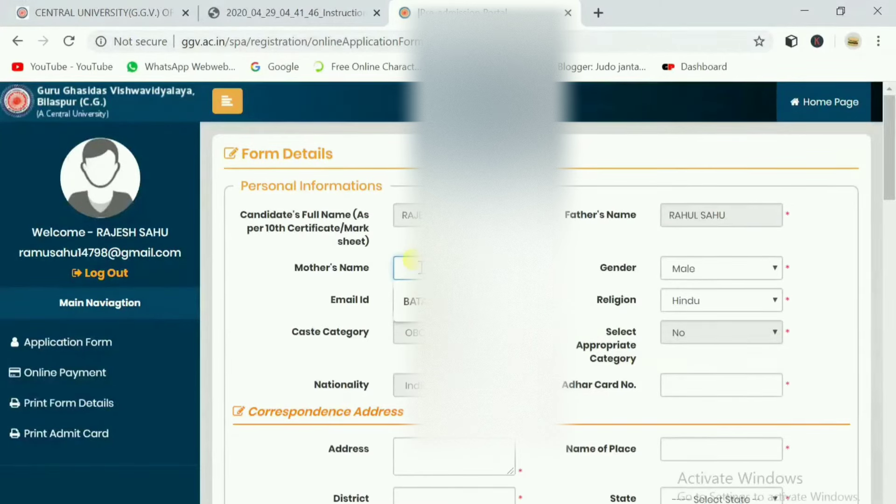
type("RAJ")
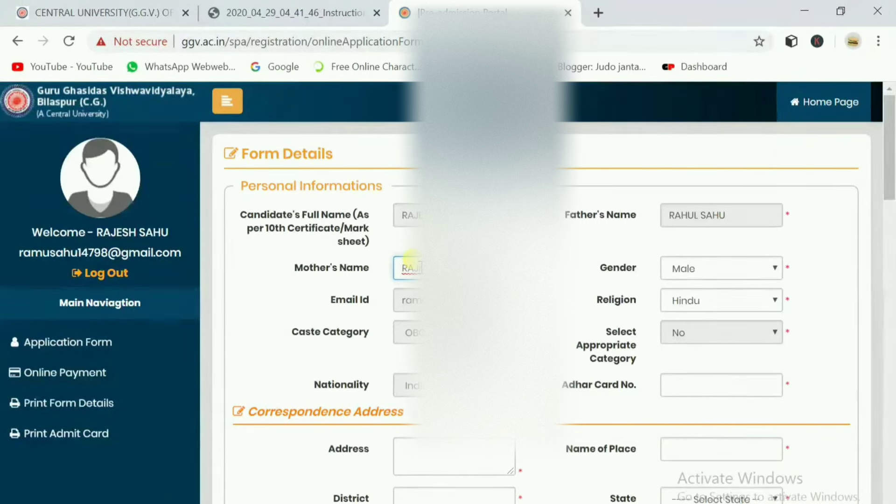
scroll(716, 264, "down", 2)
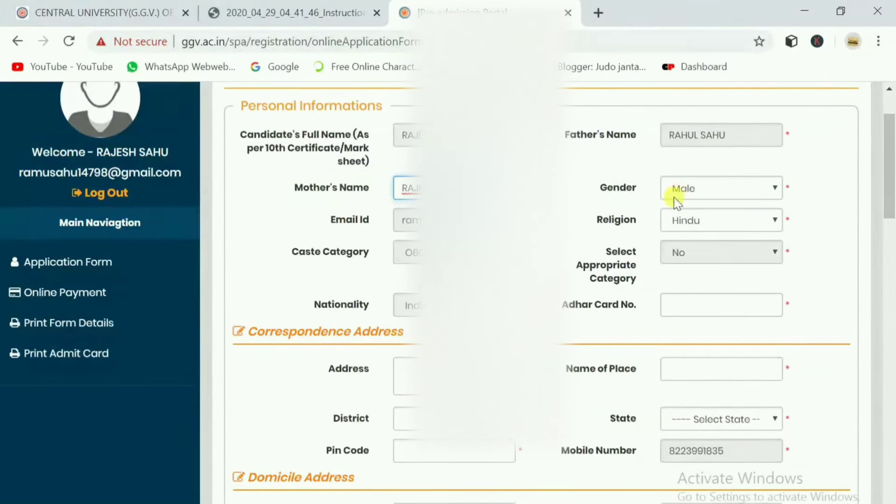
scroll(580, 274, "down", 2)
Fill in the correspondence address, place, district and pin code, using a saved suggestion for the pin.
left_click(404, 291)
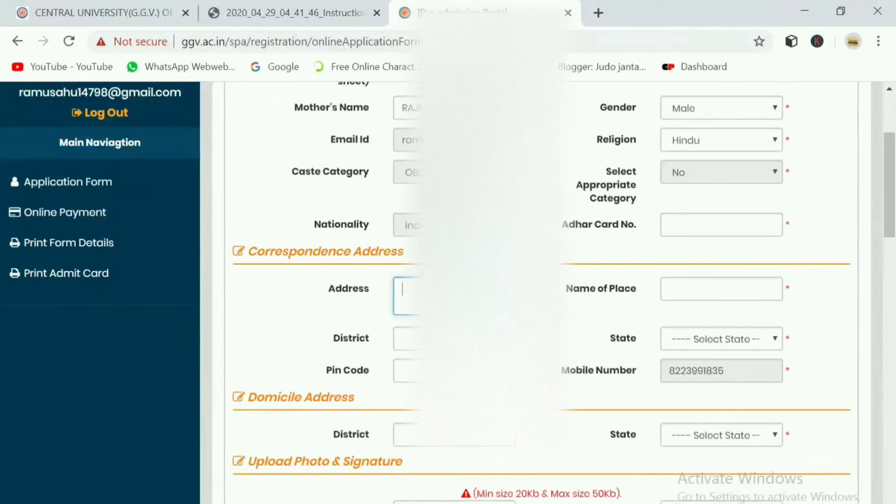
type("BILA")
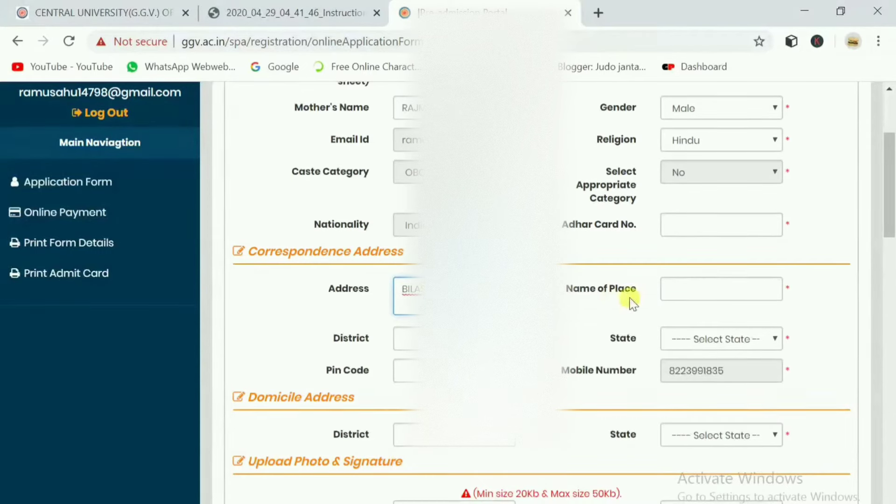
left_click(708, 282)
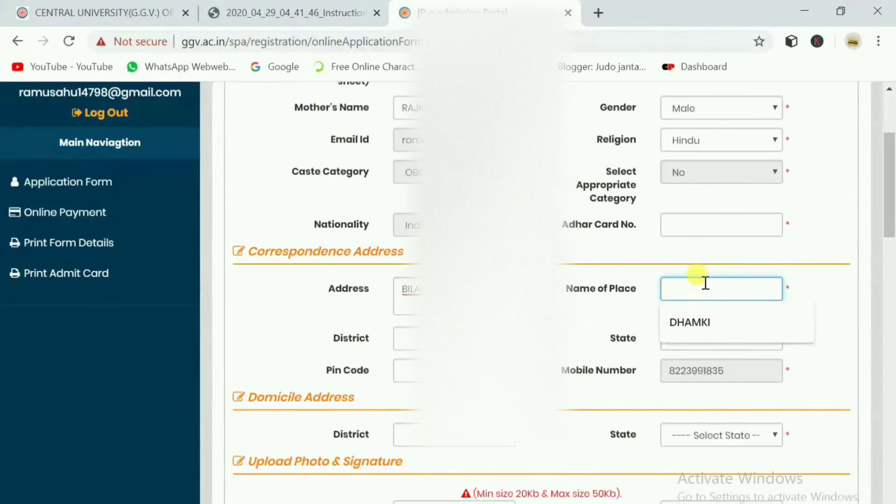
type("BILAS")
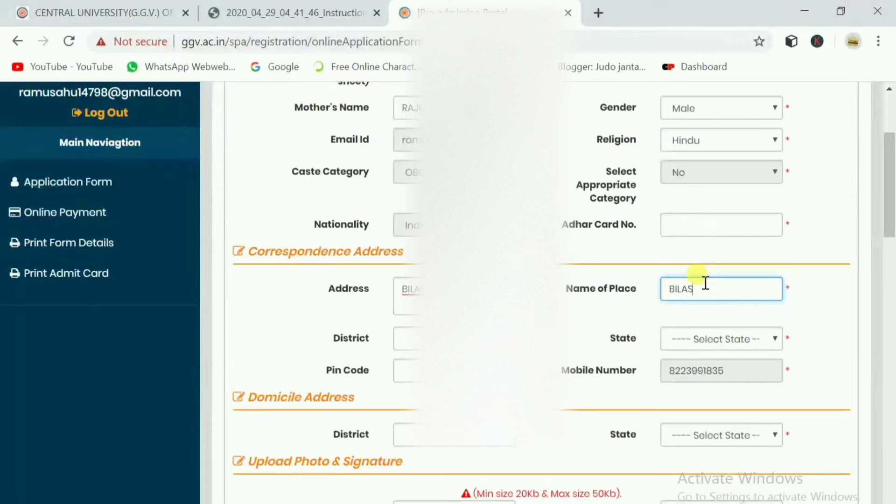
type("UR")
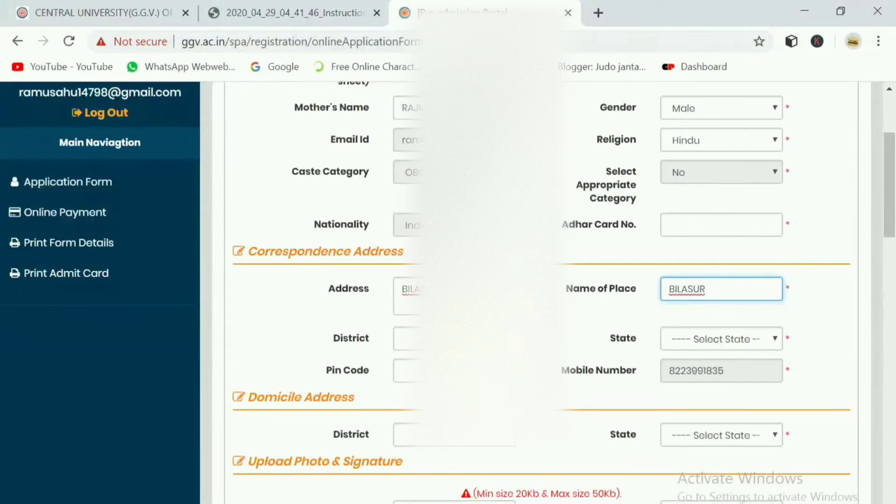
key("Tab")
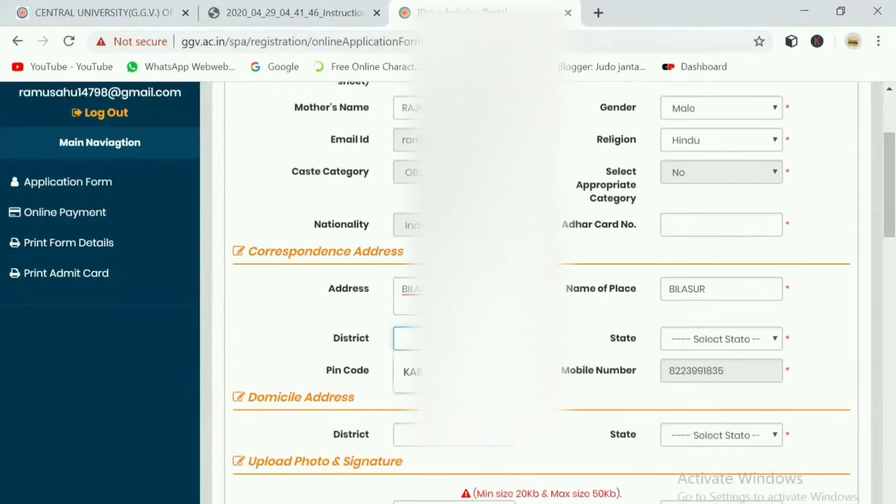
type("BILA")
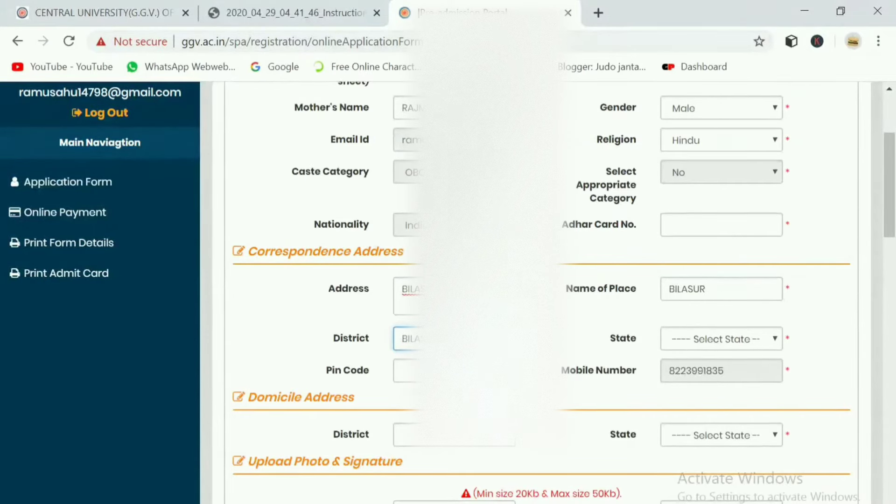
left_click(406, 371)
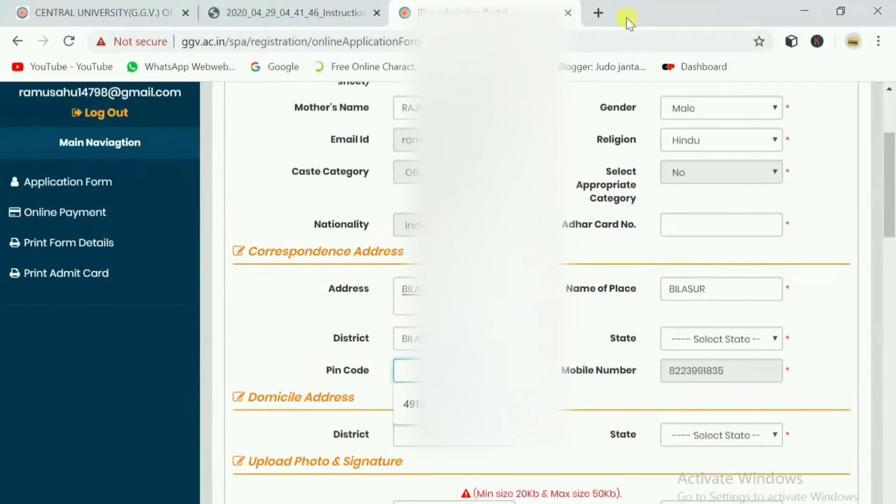
left_click(597, 13)
left_click(434, 6)
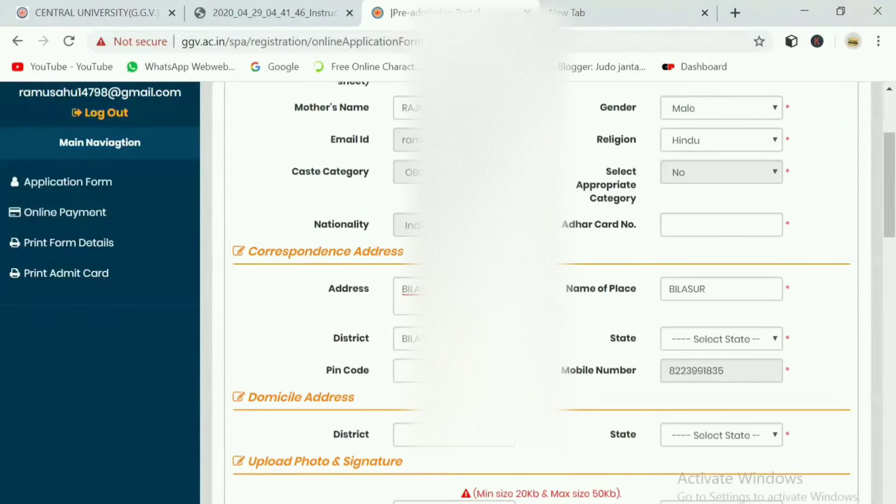
left_click(408, 370)
left_click(408, 401)
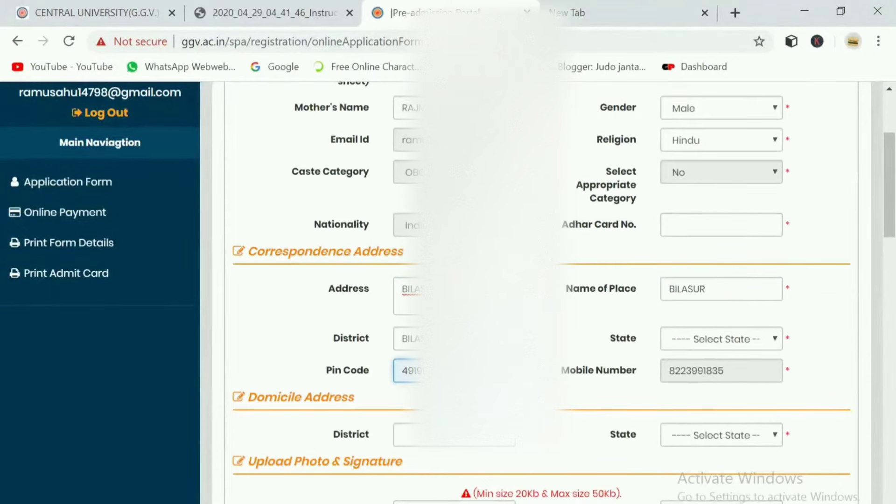
scroll(667, 316, "down", 3)
scroll(667, 316, "up", 3)
Choose Chattisgarh as the correspondence state and enter the applicant's Aadhaar card number.
left_click(694, 340)
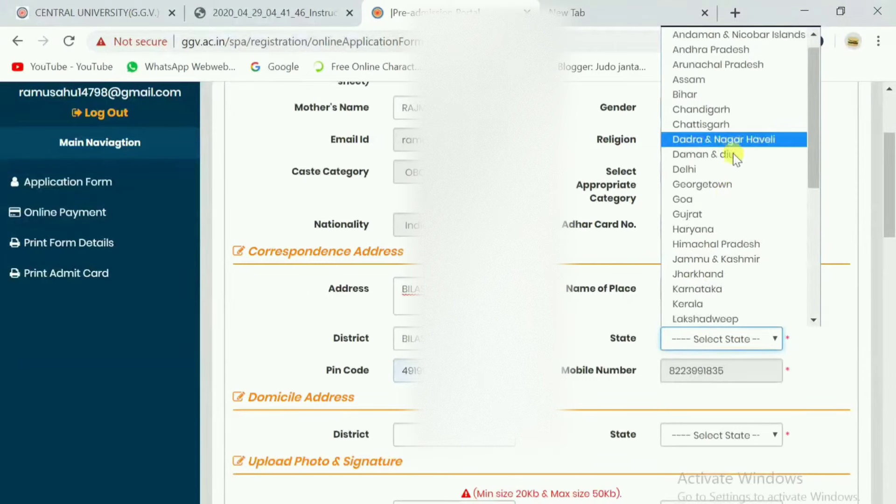
left_click(707, 139)
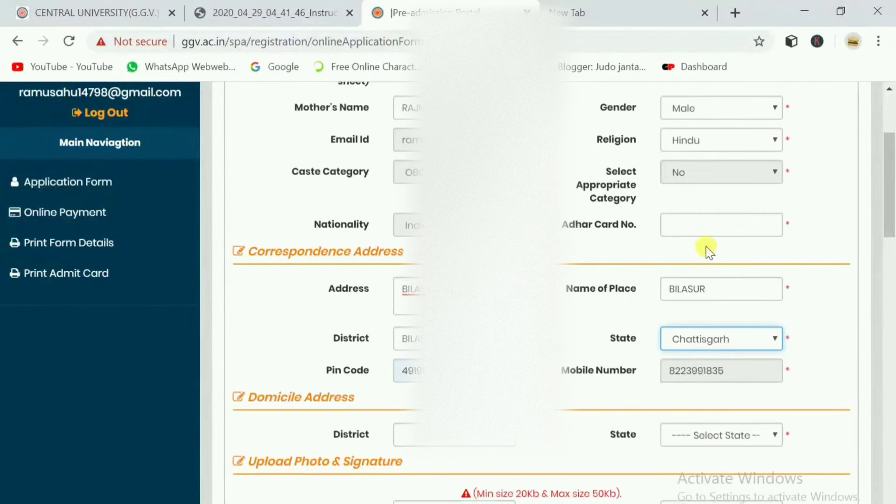
left_click(690, 225)
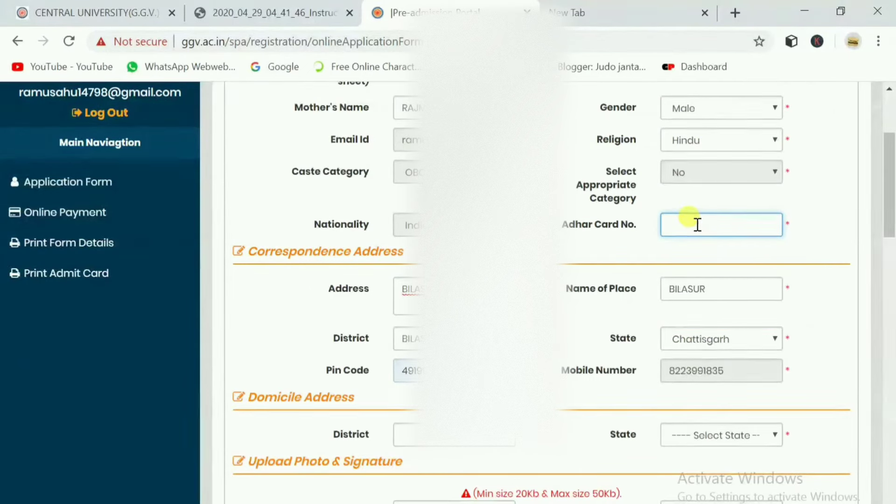
left_click(706, 250)
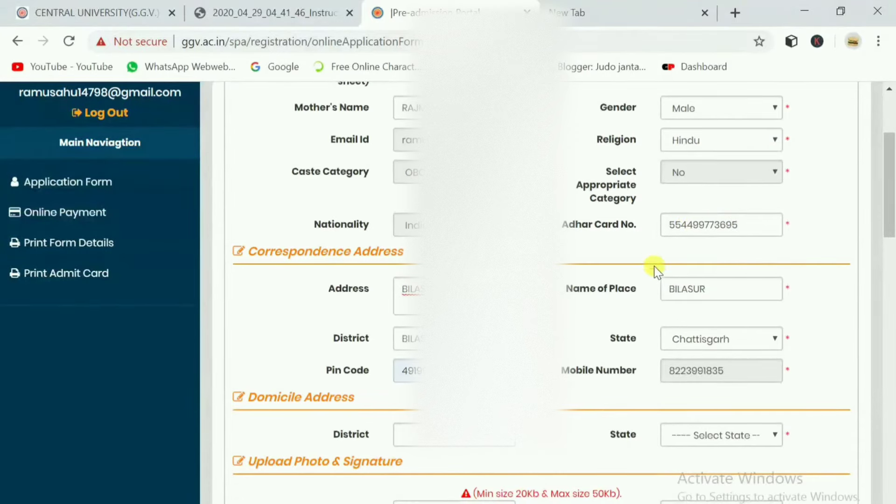
scroll(707, 308, "down", 1)
scroll(707, 309, "down", 1)
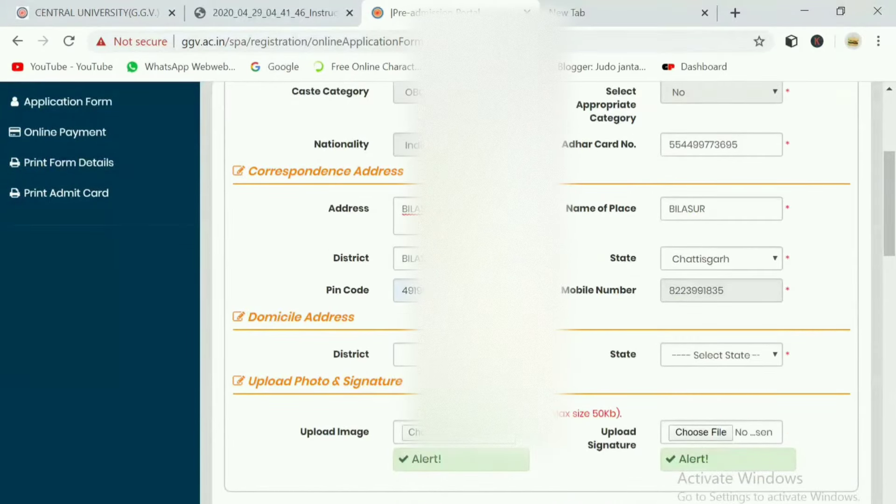
Enter the domicile district, pick Chattisgarh as domicile state, and highlight the 50Kb image size limit.
left_click(408, 215)
scroll(411, 280, "down", 2)
left_click(408, 273)
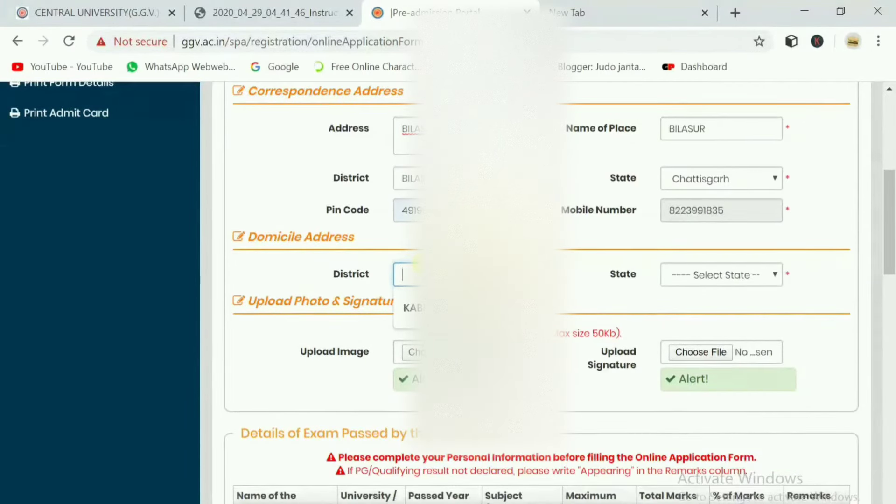
type("BILA")
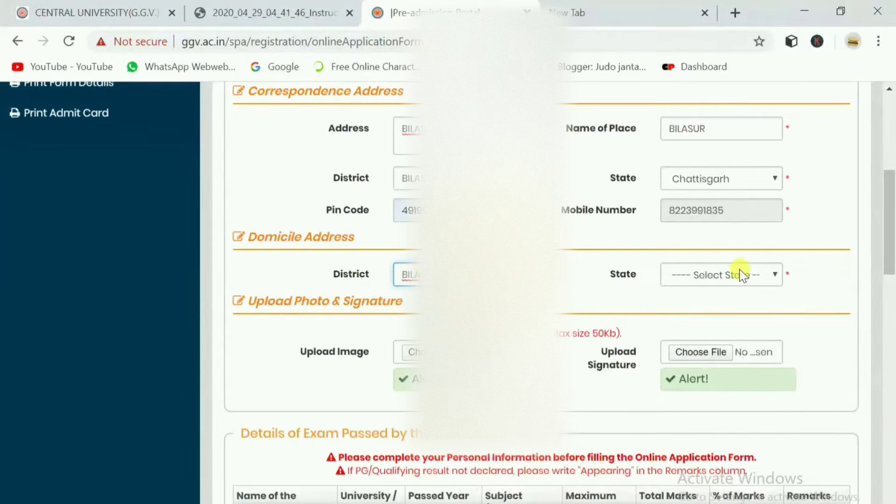
left_click(700, 280)
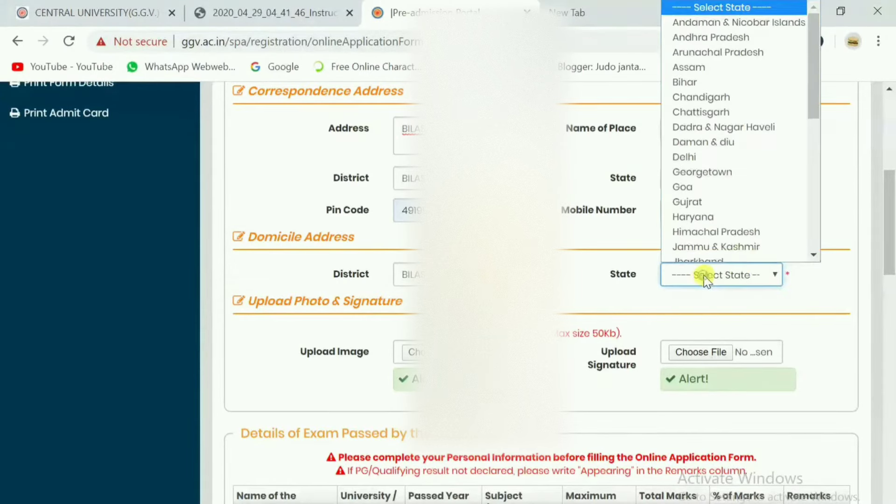
scroll(708, 118, "up", 1)
left_click(705, 112)
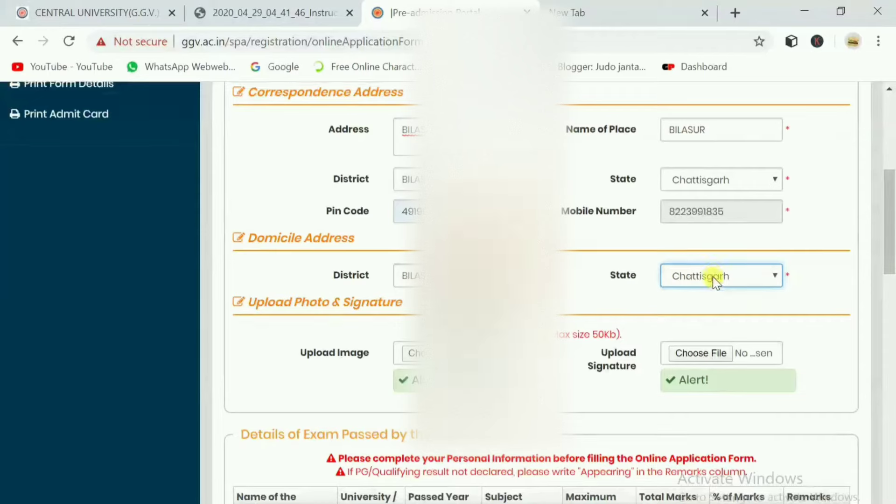
scroll(711, 278, "up", 2)
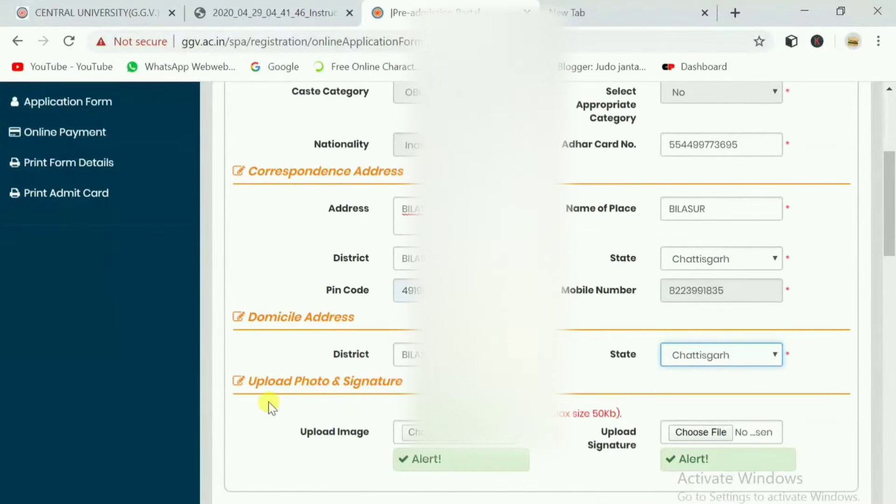
scroll(267, 402, "down", 2)
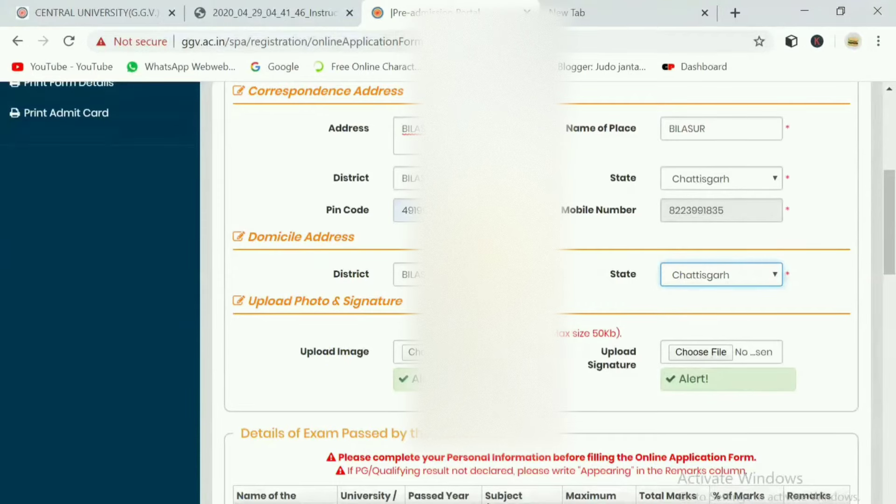
key("Tab")
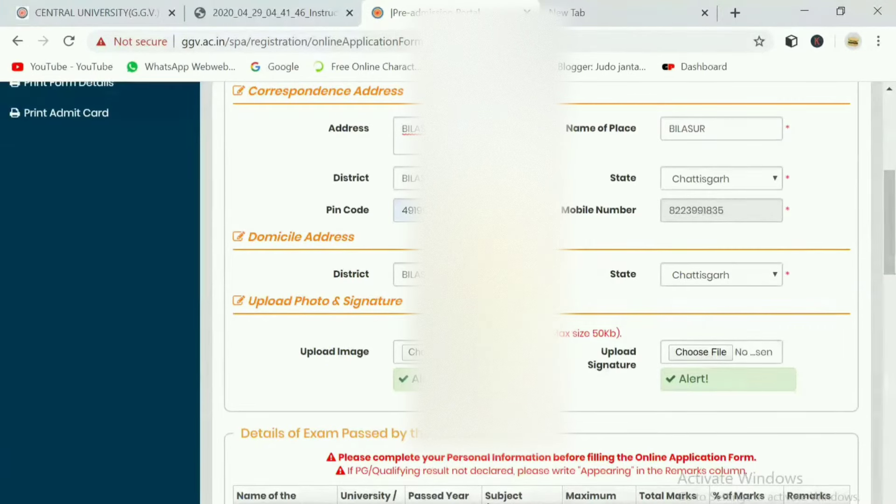
left_click_drag(591, 332, 597, 333)
Upload the file named 'photo' as the applicant's photo.
left_click(596, 333)
left_click(418, 352)
scroll(300, 285, "down", 3)
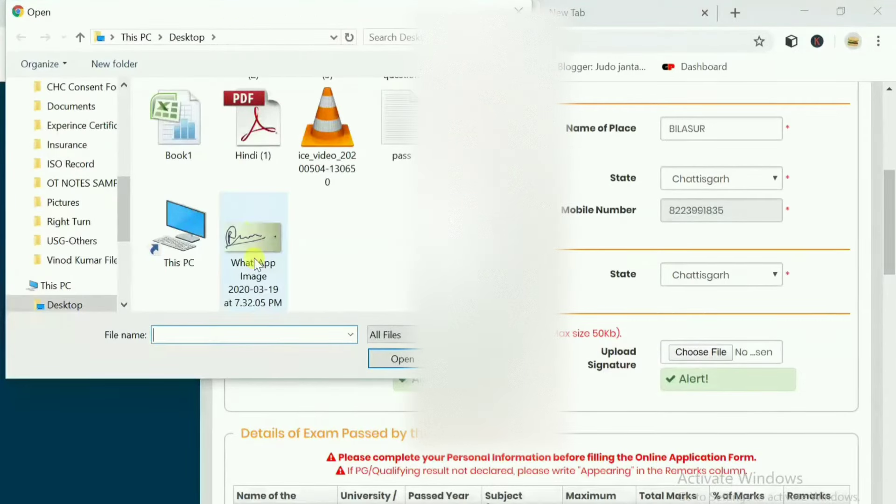
type("photo")
left_click(393, 358)
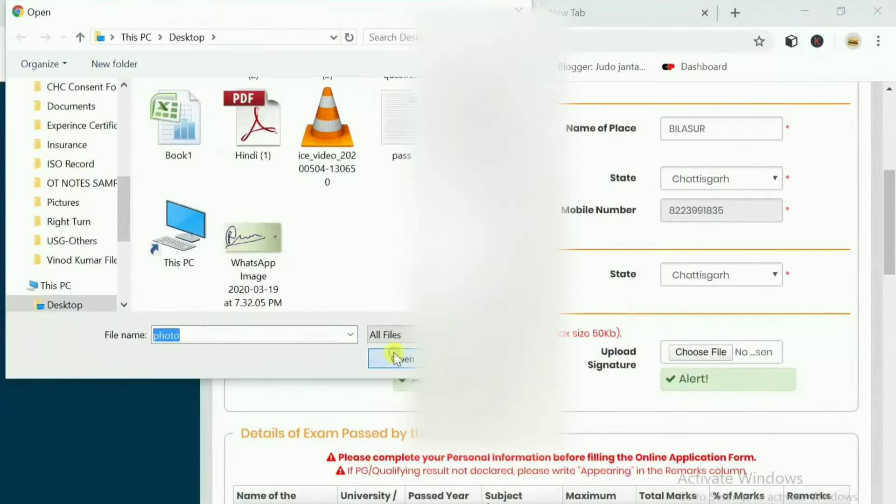
scroll(570, 404, "down", 2)
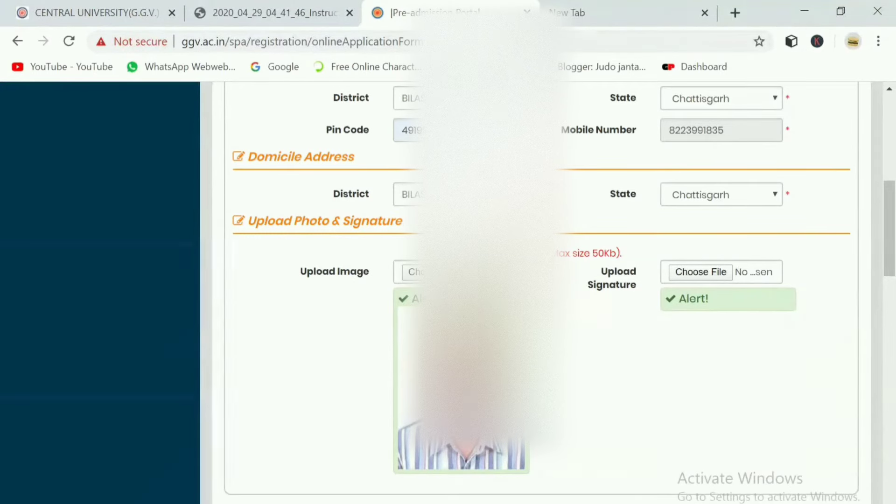
Upload the WhatsApp Image file as the applicant's signature.
left_click(679, 270)
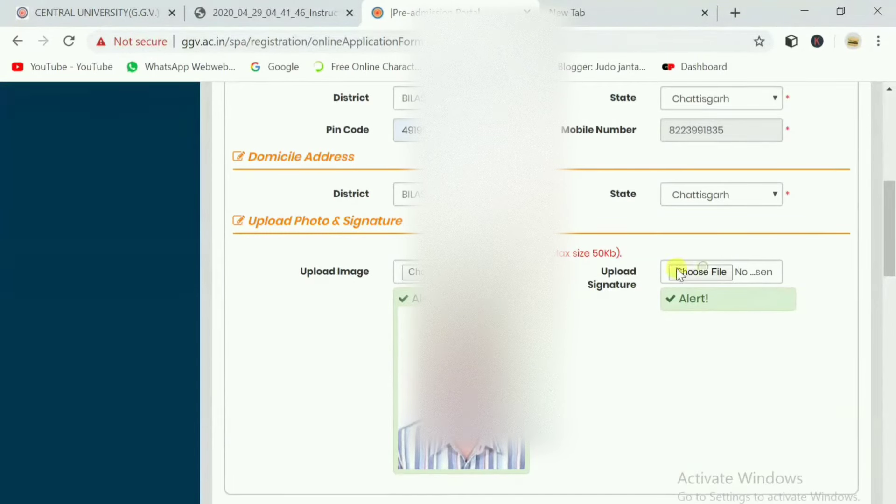
left_click(279, 260)
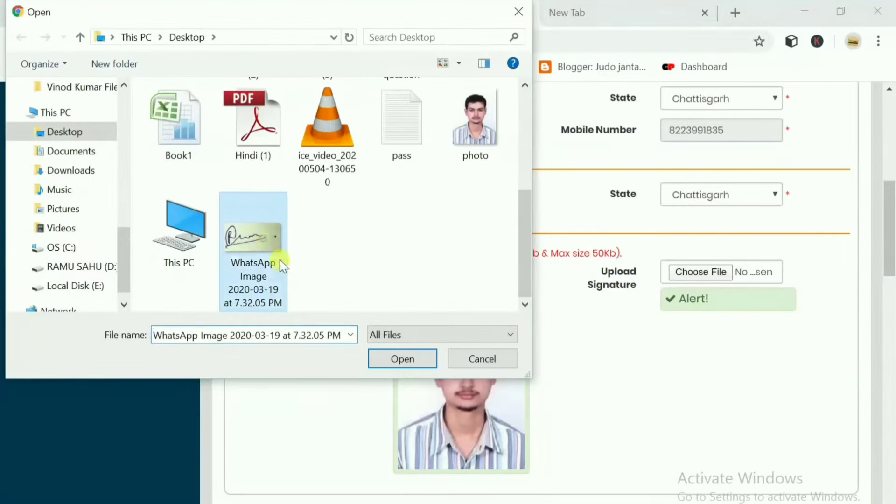
left_click(409, 360)
scroll(596, 383, "down", 2)
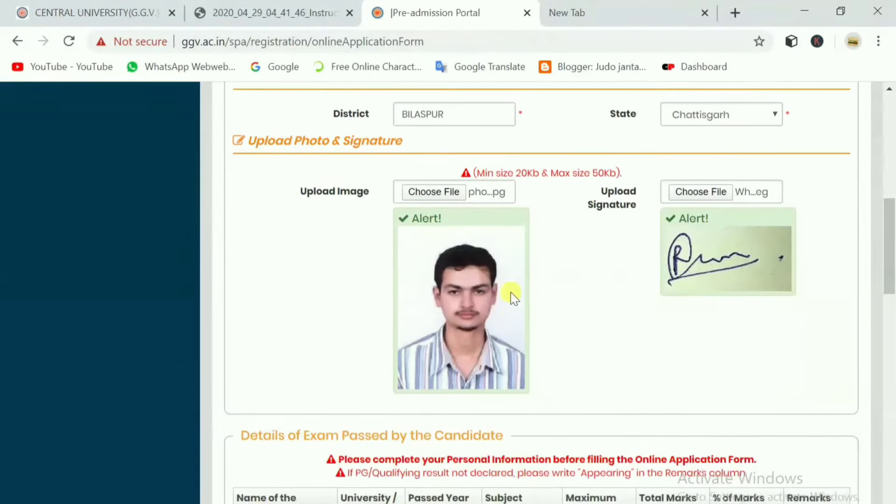
scroll(653, 299, "down", 2)
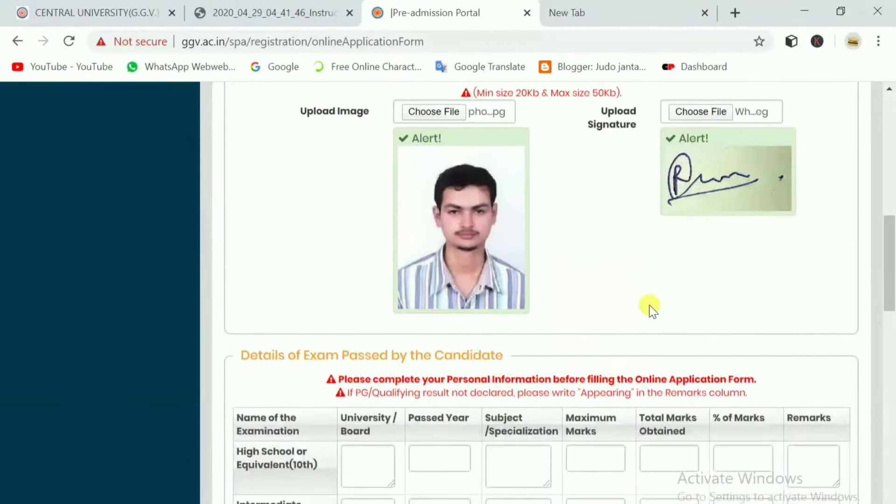
Highlight the Details of Exam Passed by the Candidate section heading.
scroll(640, 277, "up", 1)
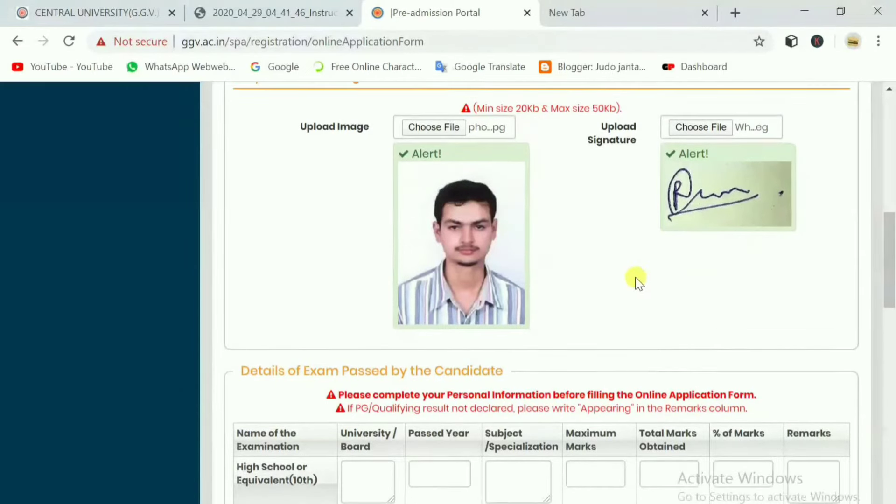
scroll(636, 282, "down", 1)
left_click_drag(280, 351, 332, 357)
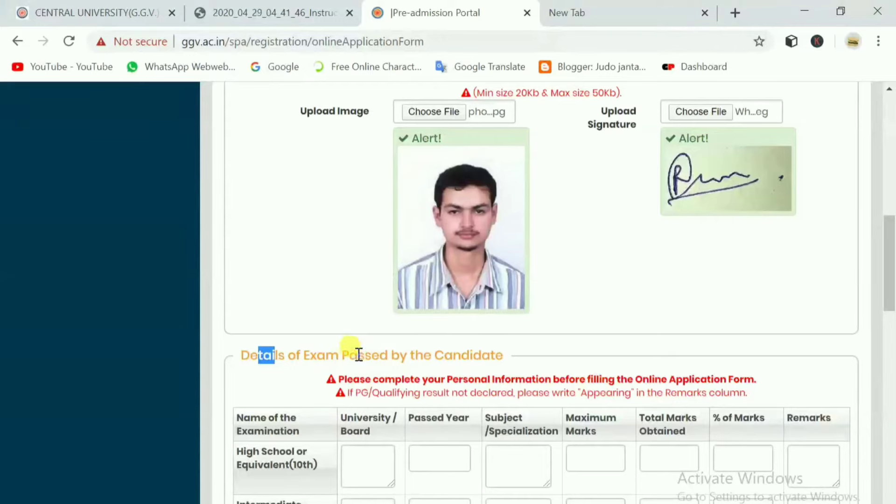
left_click_drag(436, 350, 510, 346)
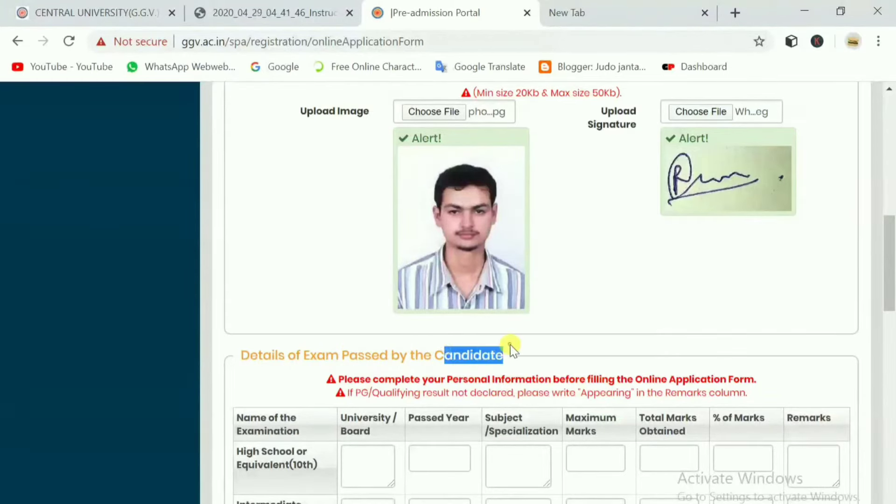
left_click(511, 345)
Go through the University/Board boxes of each exam row, ending in the High School box.
scroll(488, 326, "down", 2)
scroll(405, 339, "down", 2)
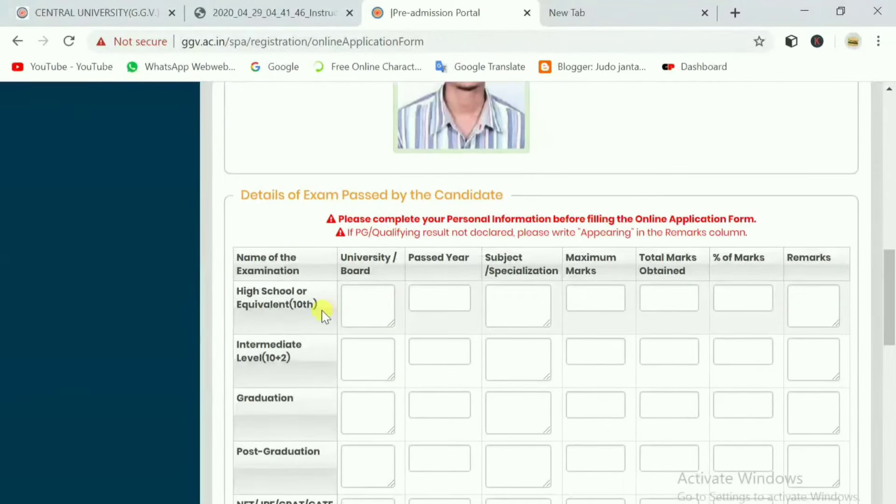
left_click(377, 298)
left_click(378, 365)
left_click(356, 320)
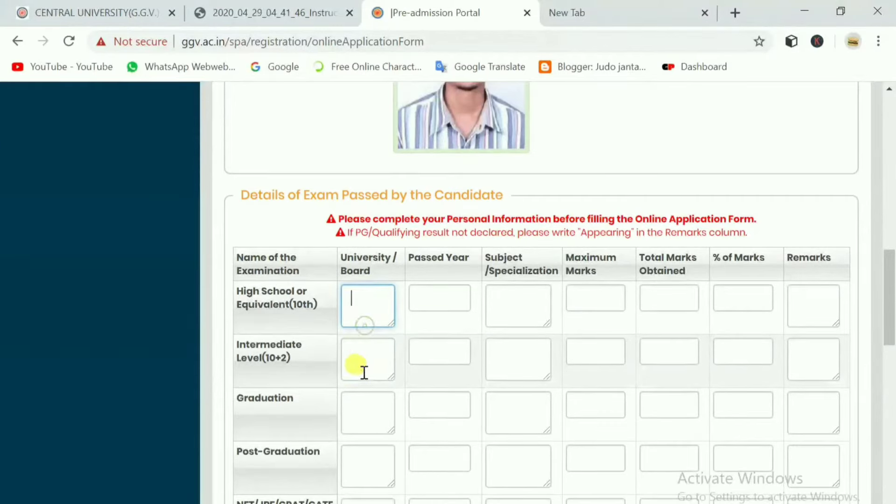
left_click(362, 370)
left_click(363, 417)
scroll(362, 406, "down", 2)
left_click(367, 382)
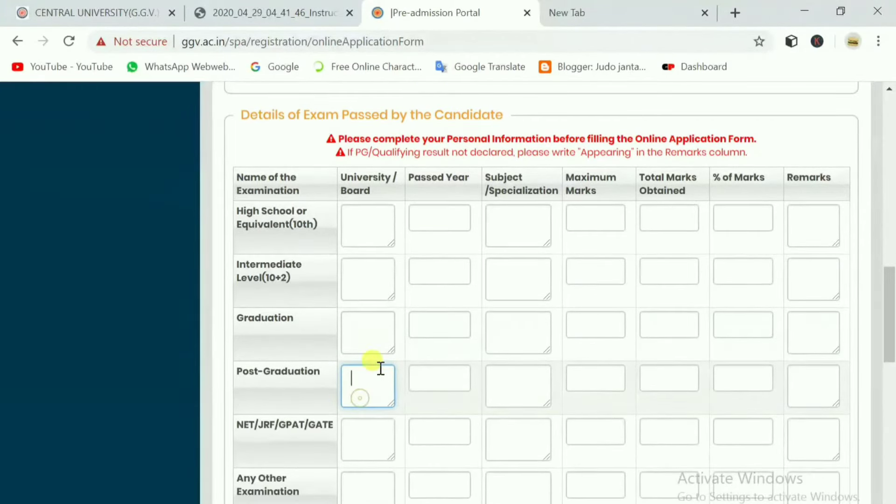
scroll(439, 328, "up", 2)
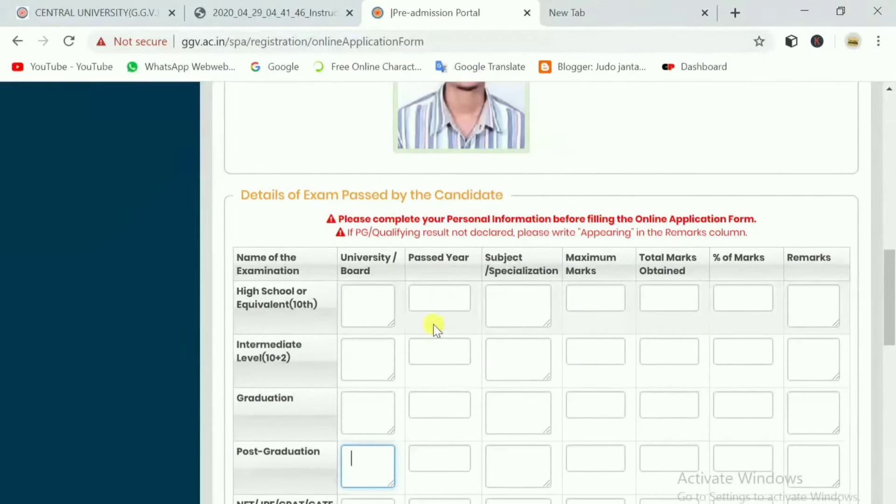
left_click(356, 305)
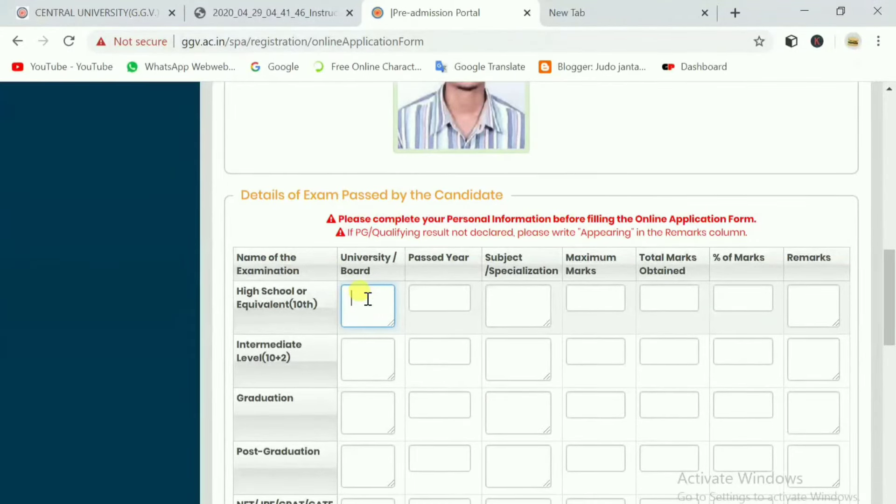
Enter High School board CGBSE, year 2014, subject GENERAL and maximum marks 600.
type("CGBSE")
left_click(416, 297)
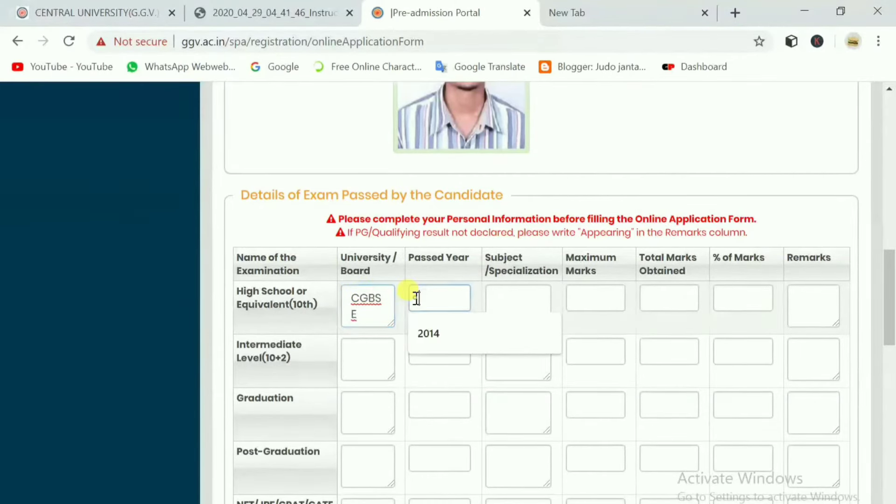
left_click(430, 327)
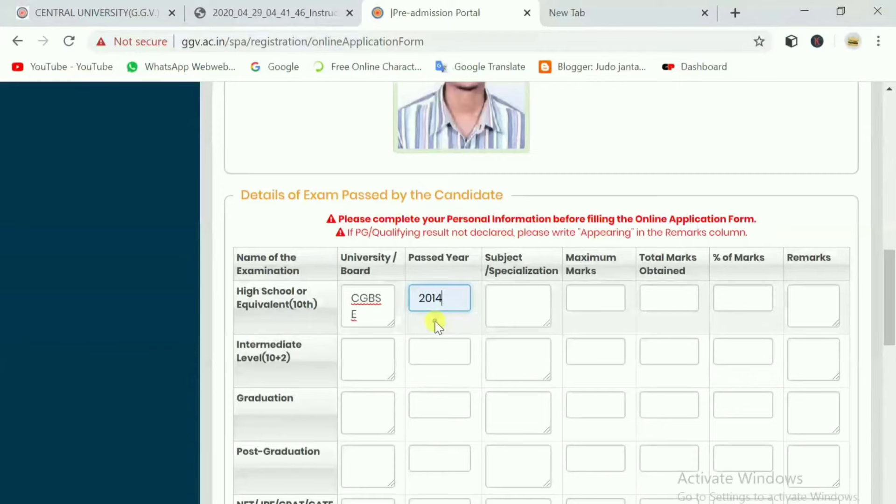
left_click(515, 288)
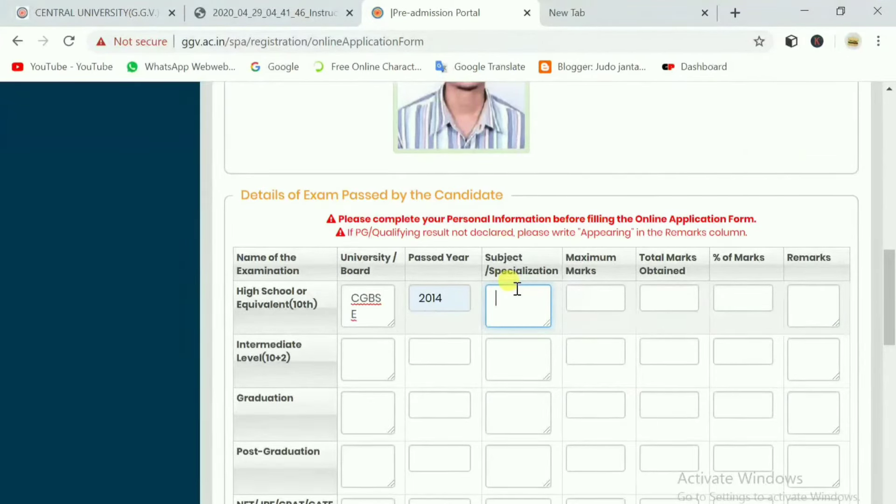
type("GENERAL")
left_click(576, 298)
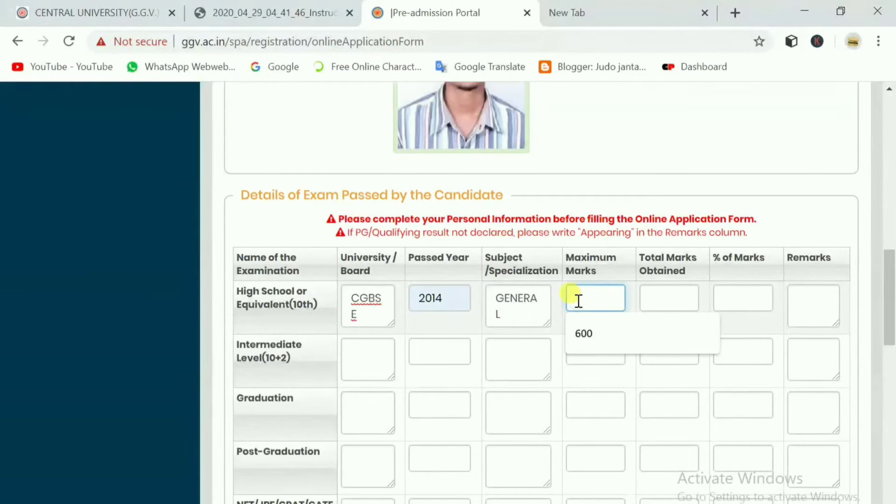
left_click(592, 326)
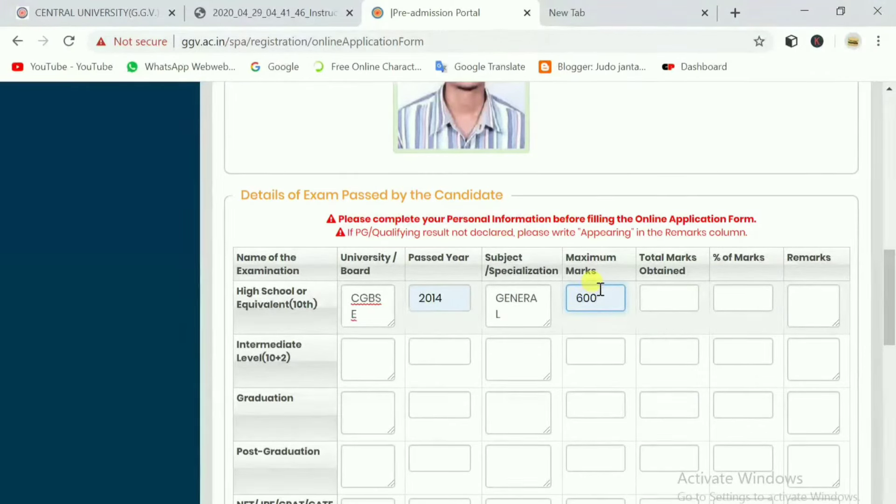
left_click_drag(604, 296, 573, 300)
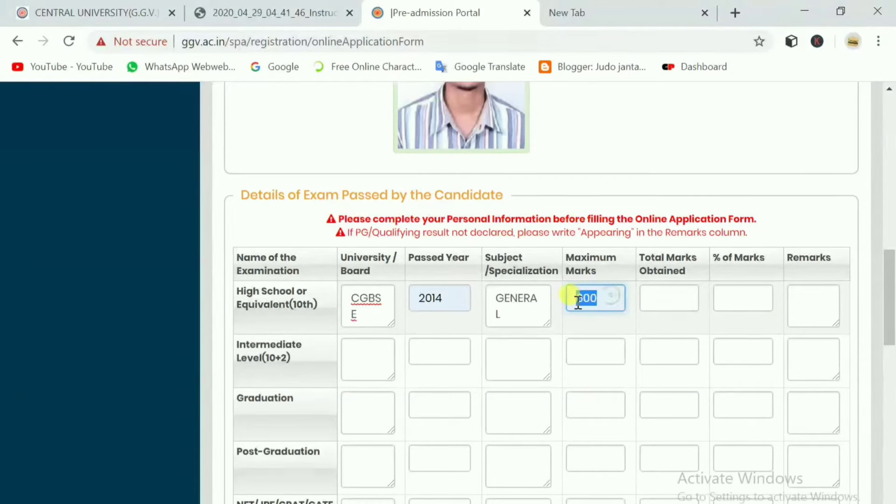
Complete the High School row with 341 marks obtained, 57 percent and remark SECOND.
left_click(656, 293)
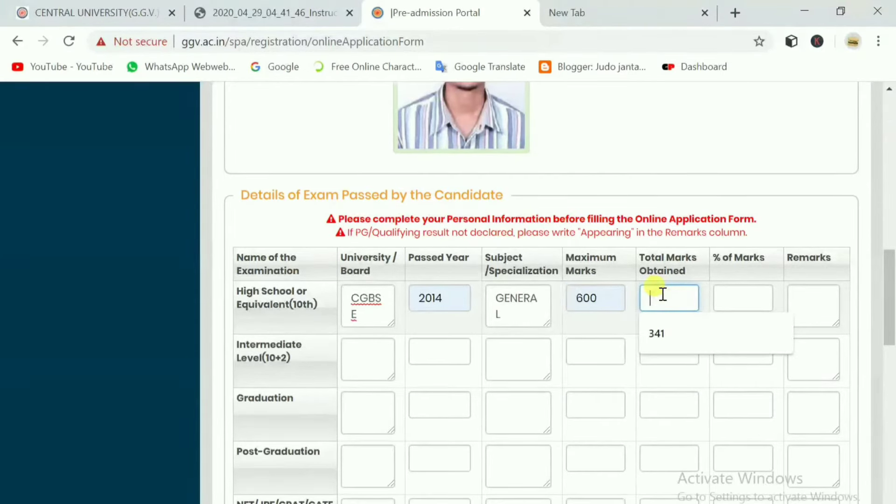
double_click(595, 296)
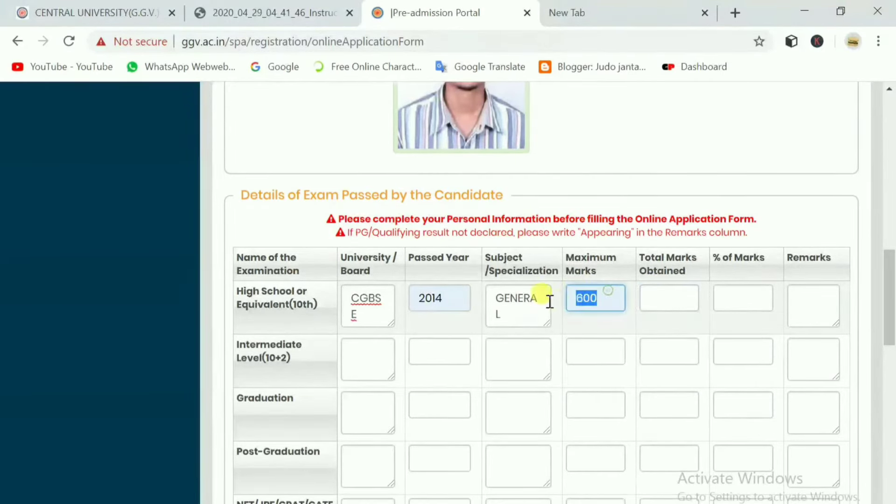
left_click(668, 299)
left_click(671, 329)
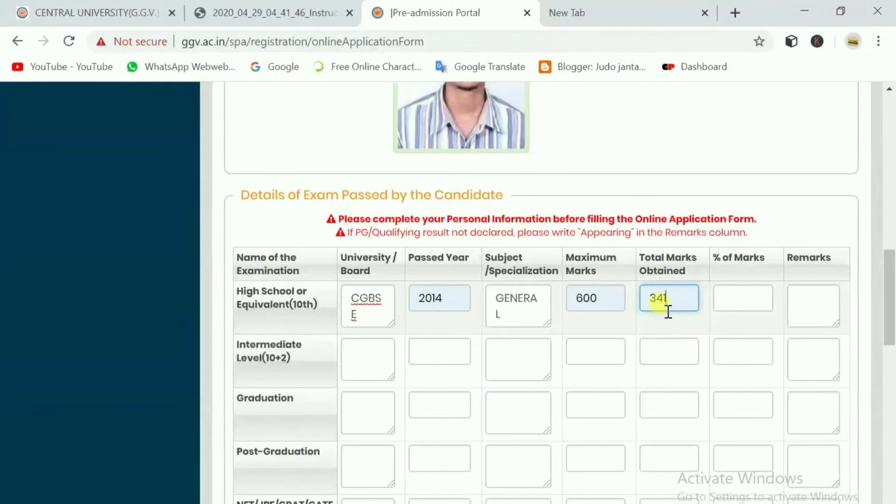
left_click(730, 303)
type("57")
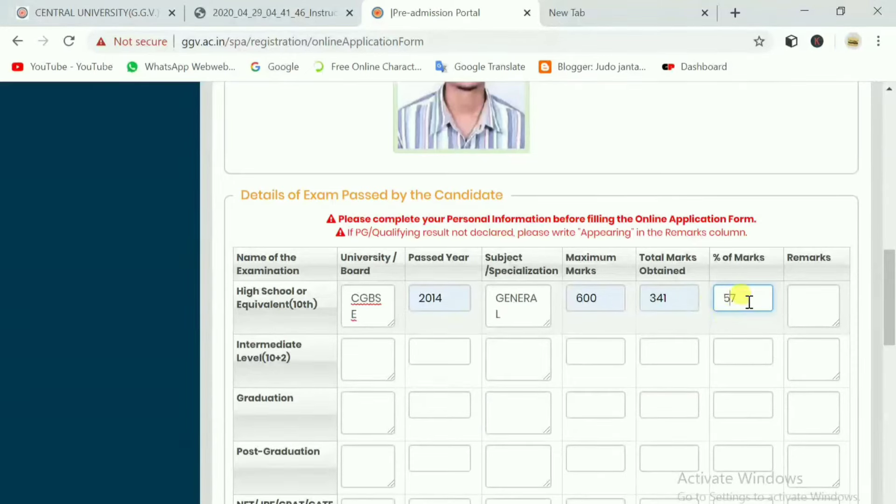
left_click_drag(746, 301, 712, 308)
left_click(790, 303)
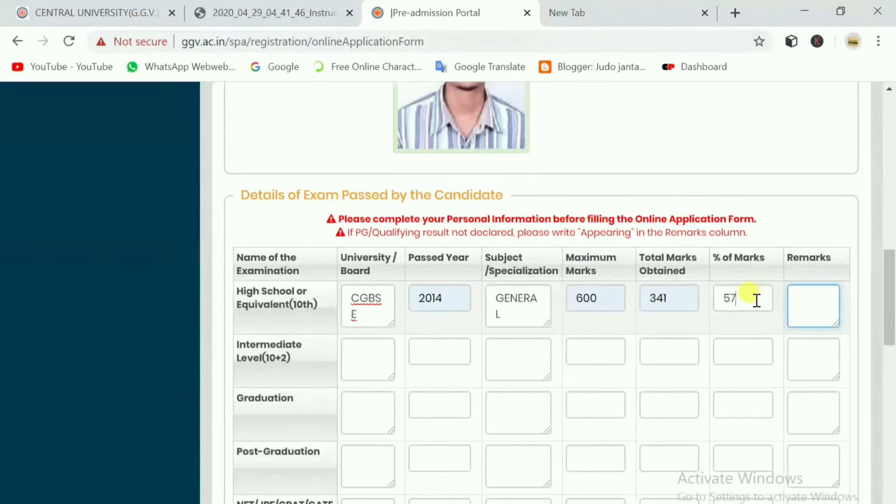
double_click(750, 296)
left_click(807, 303)
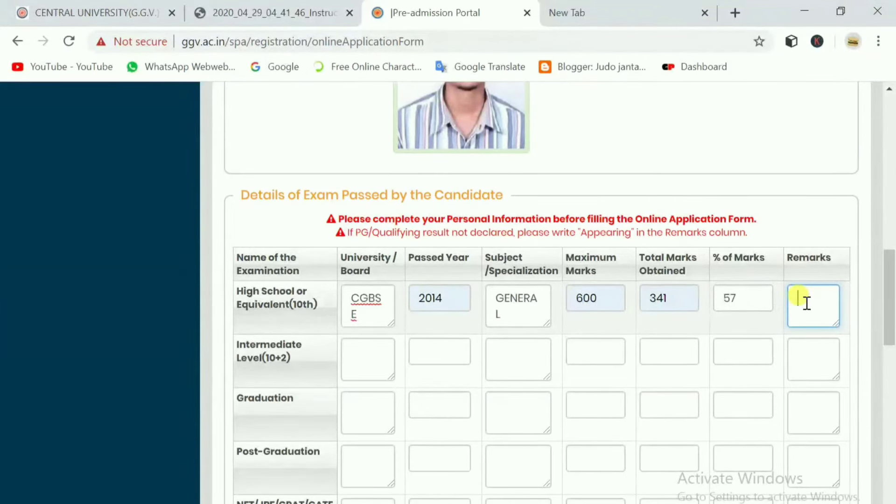
type("SECON")
type("D")
left_click(365, 355)
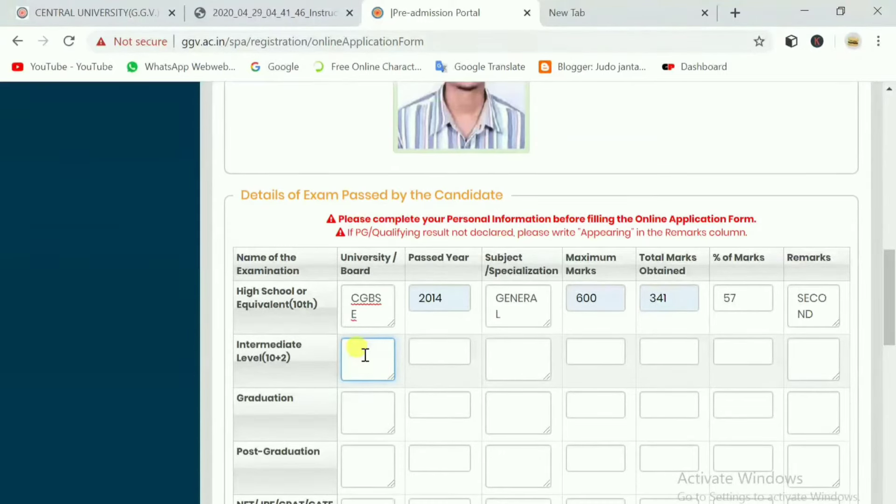
Enter Intermediate board CGBSE, year 2016, subject BIOLOGY and maximum marks 500.
type("CGBSE")
left_click(418, 351)
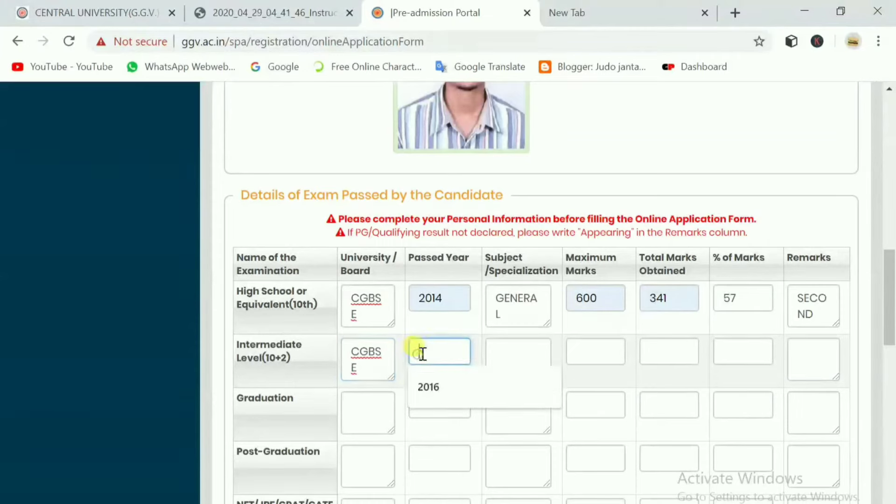
left_click(436, 387)
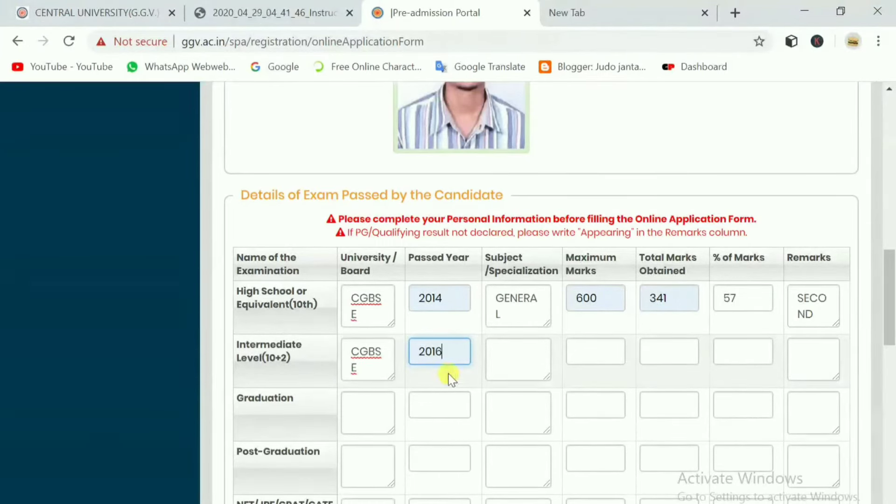
left_click(508, 359)
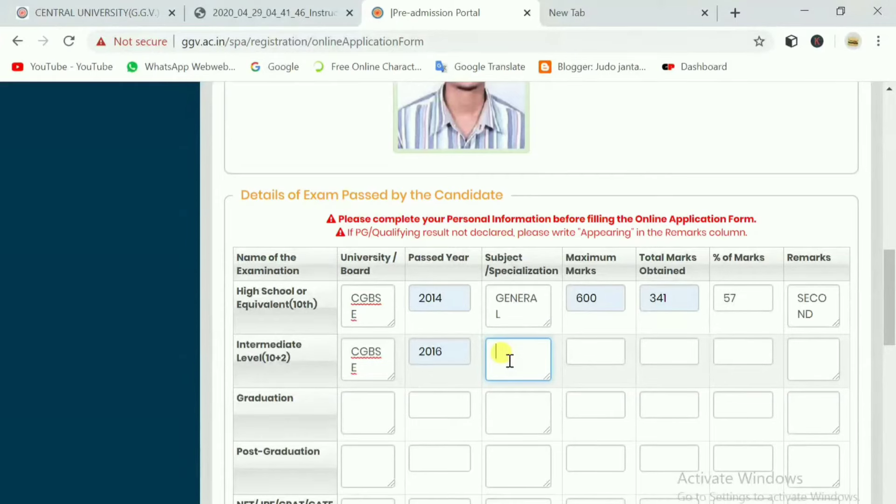
type("BIOLOGY")
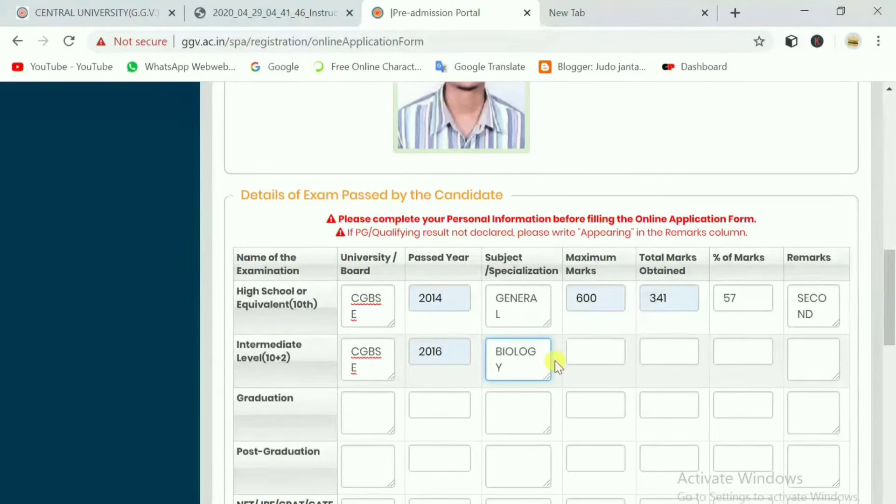
left_click(581, 352)
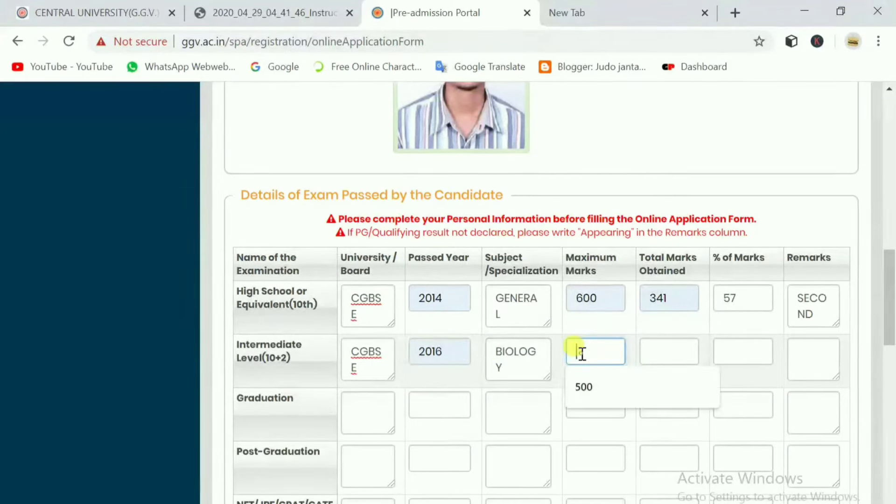
left_click(596, 390)
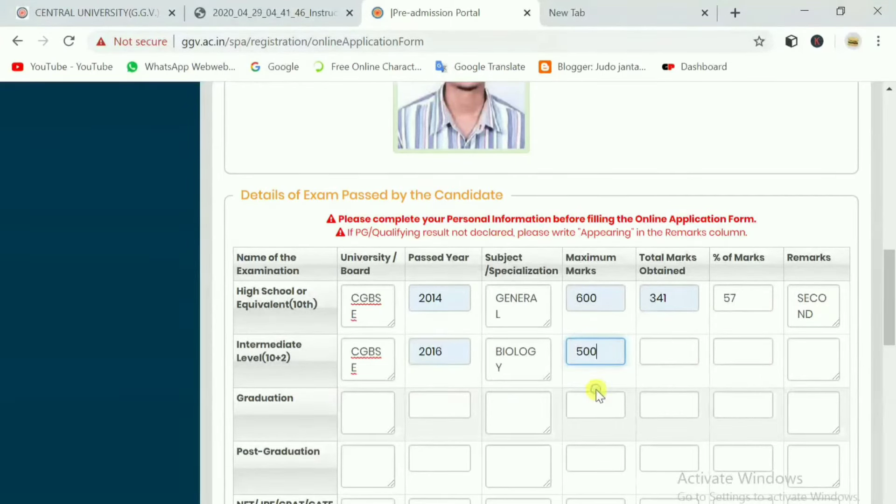
Complete the Intermediate row with 354 marks obtained, 71 percent and remark FIRST.
left_click(606, 301)
left_click(658, 349)
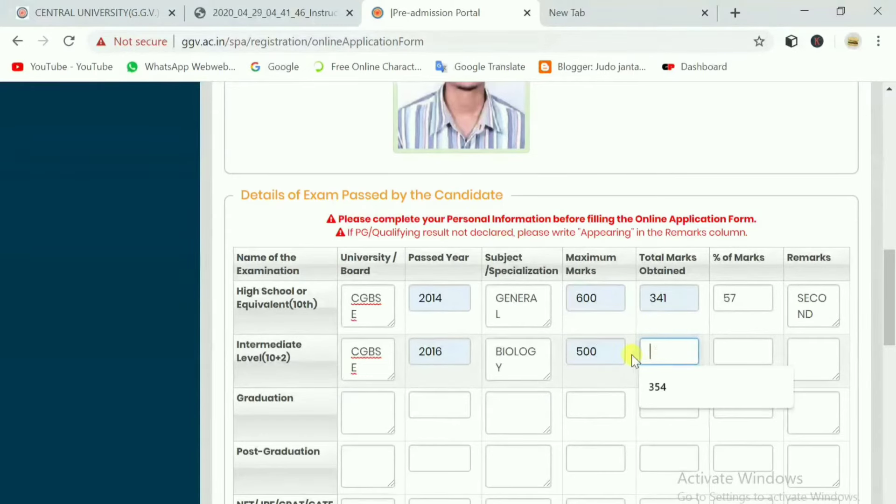
left_click(668, 390)
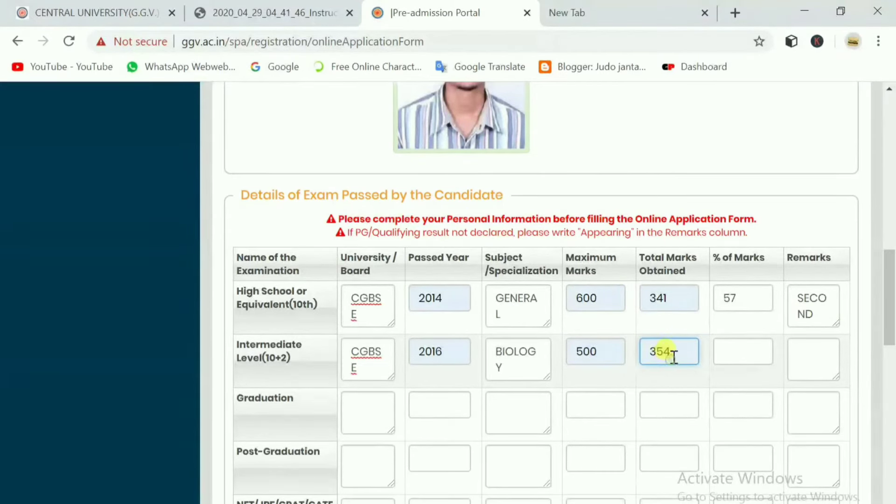
left_click_drag(679, 351, 574, 351)
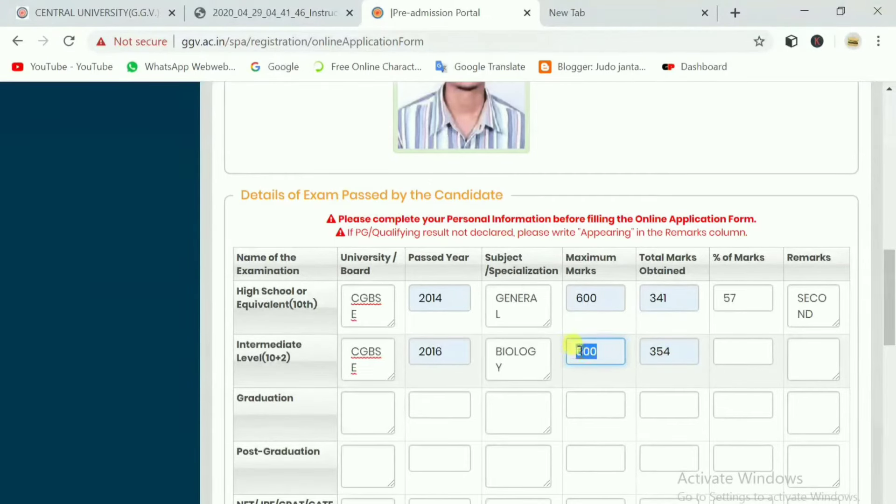
left_click(614, 350)
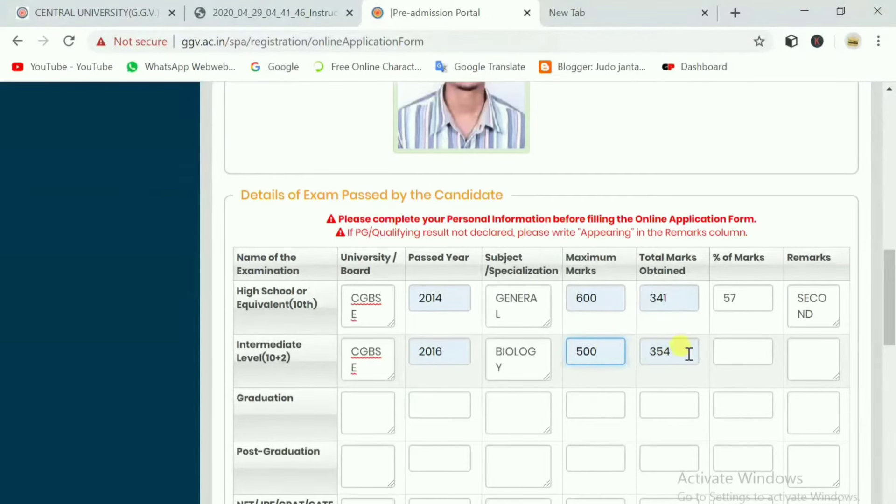
left_click(726, 352)
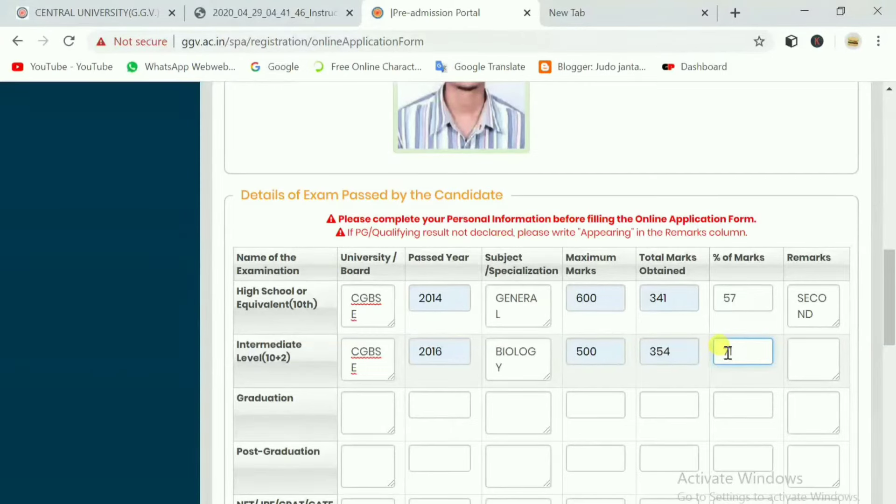
type("71")
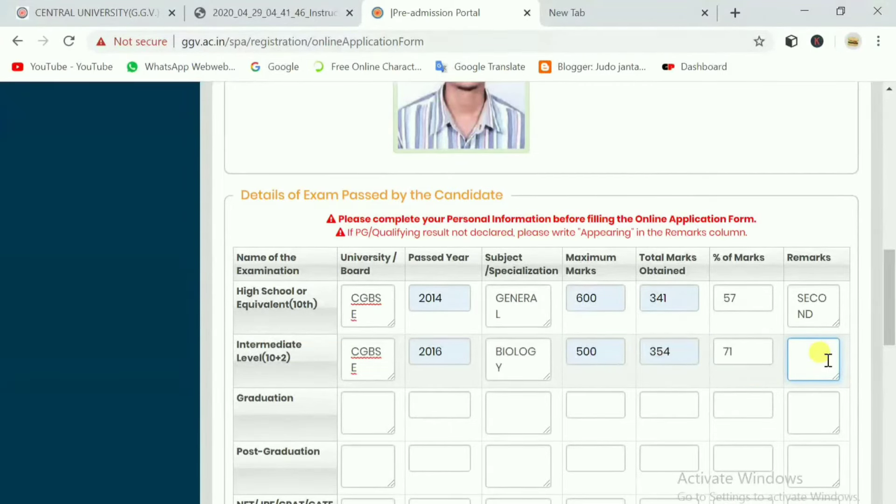
type("FIRST")
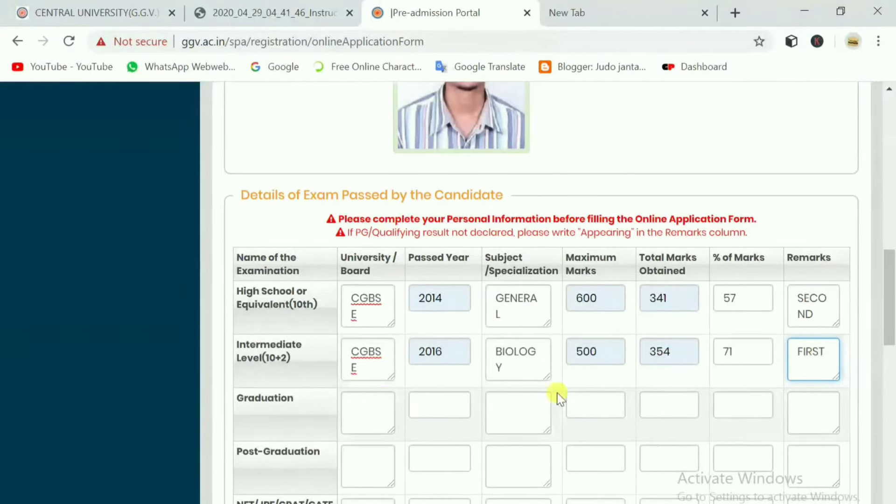
left_click(392, 404)
Type the Graduation university name, correcting the extra repeated letters.
scroll(401, 401, "down", 3)
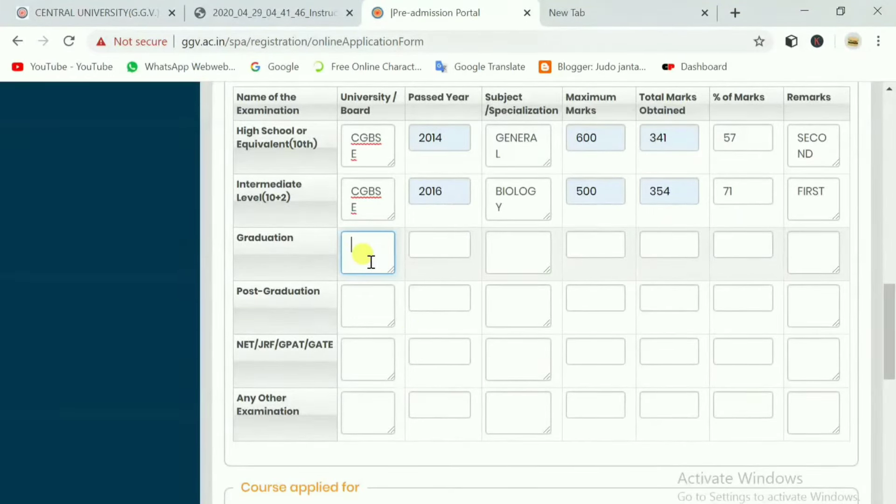
type("URG")
type(" UND")
type("VERSU")
type("IIIIII")
key("BackSpace")
key("BackSpace")
key("BackSpace")
type("Y")
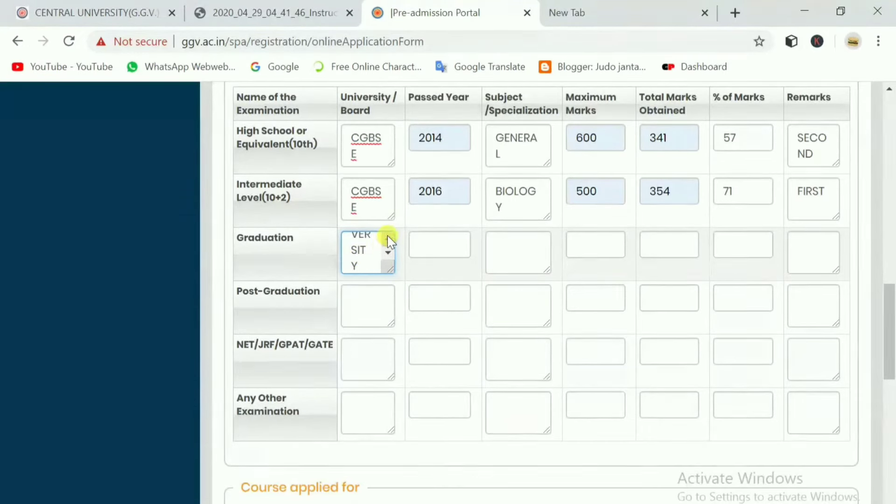
scroll(388, 236, "up", 2)
scroll(386, 250, "down", 1)
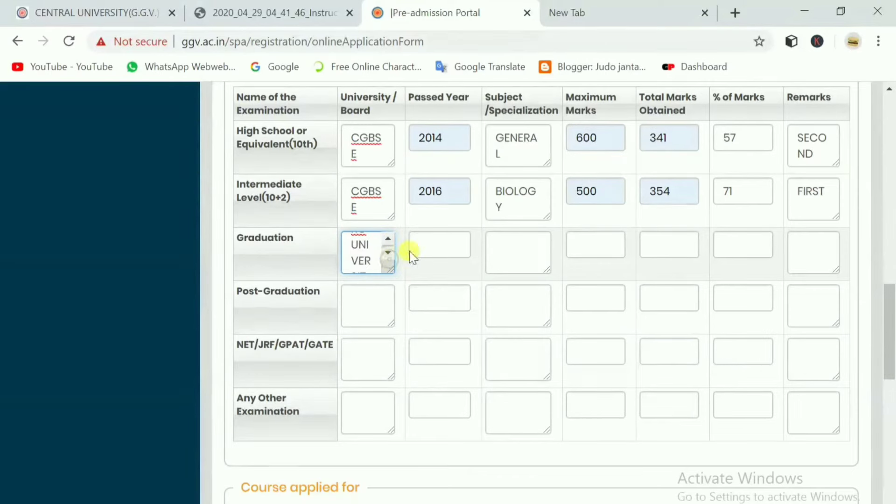
Set Graduation year 2019, subject BSC, maximum marks 1800 and 1000 marks obtained.
left_click(428, 242)
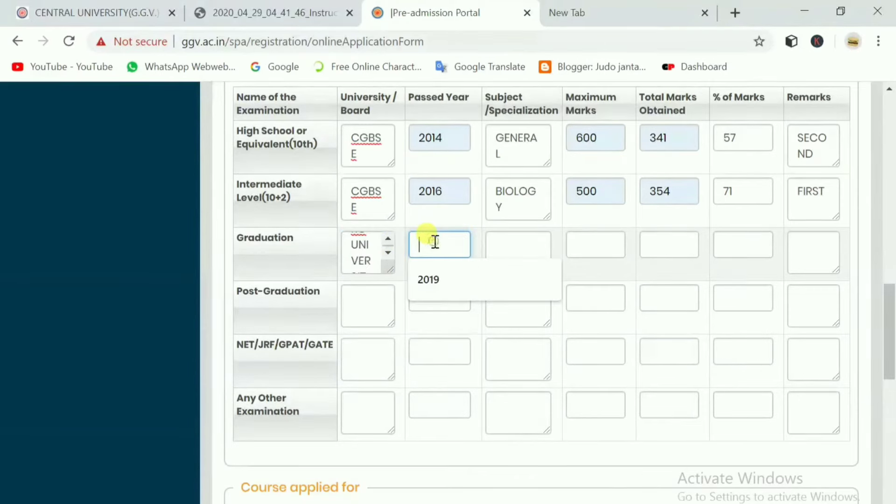
left_click(439, 278)
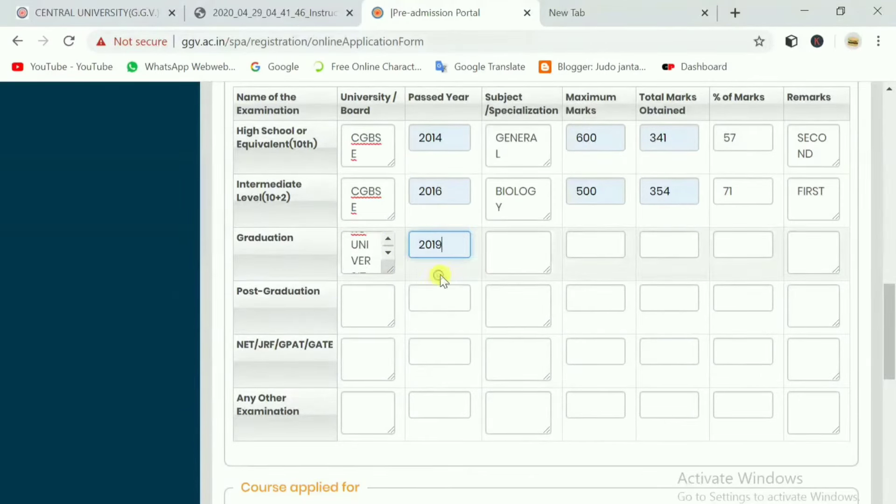
left_click(494, 246)
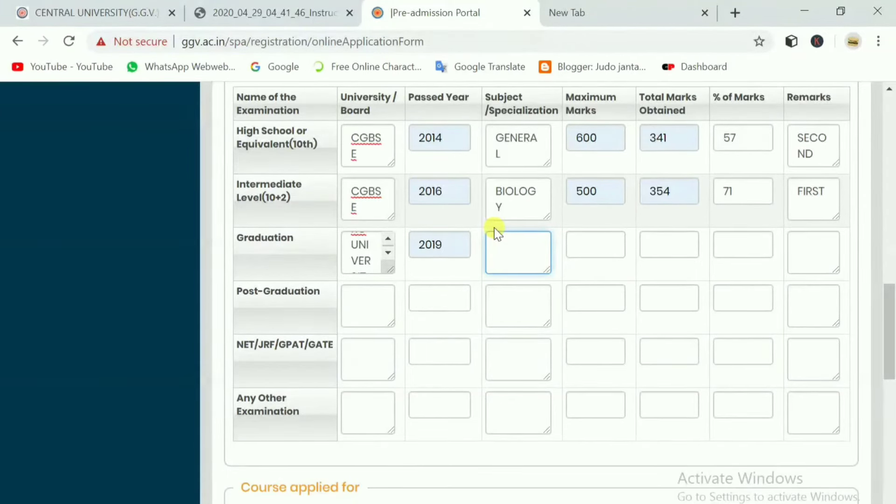
type("SC")
left_click(595, 238)
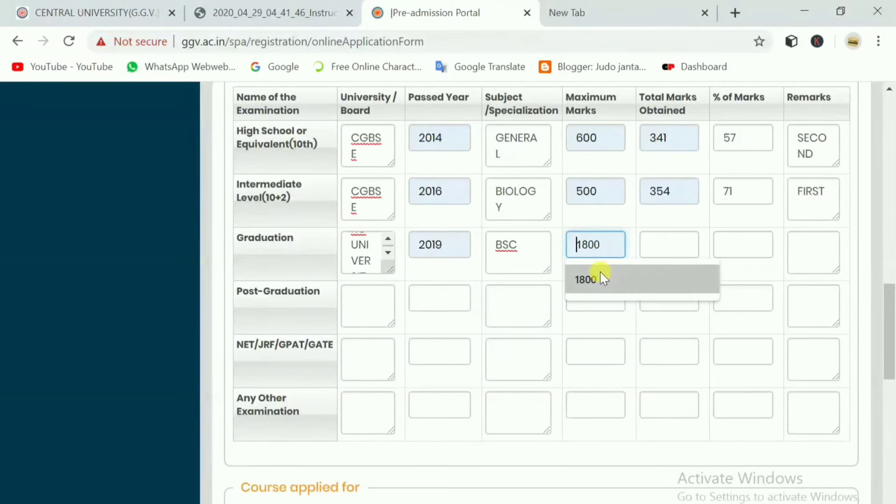
left_click(601, 274)
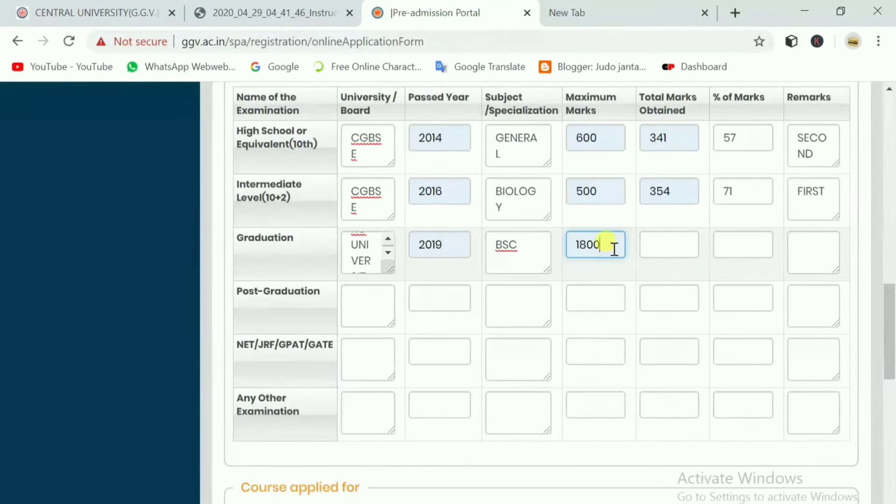
left_click(669, 247)
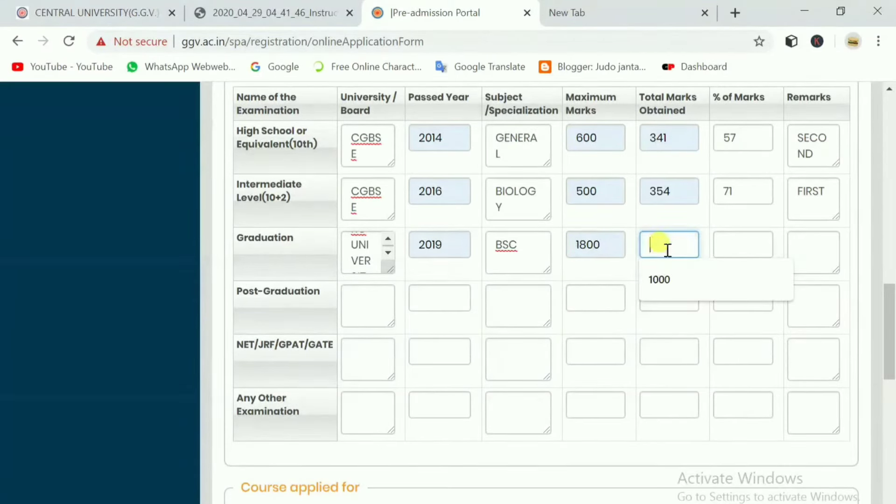
left_click(670, 275)
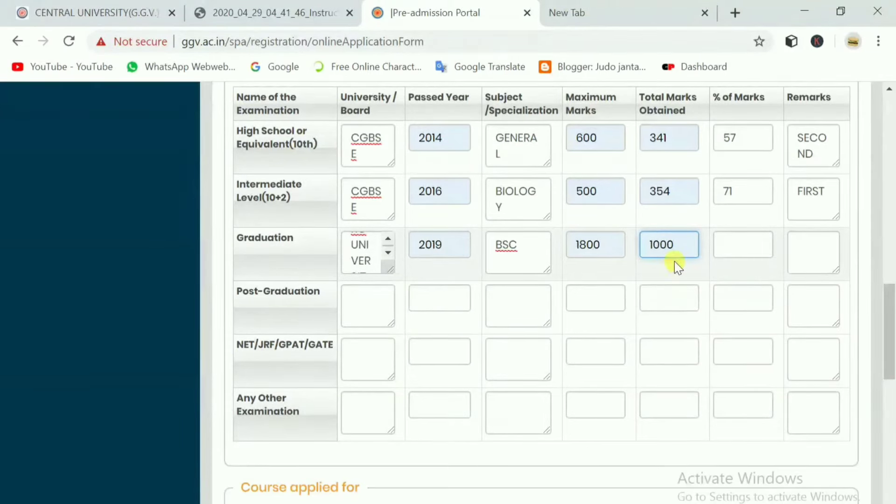
Enter 56 as the Graduation percentage and SECOND as its remark.
left_click(734, 246)
type("56")
scroll(748, 242, "up", 2)
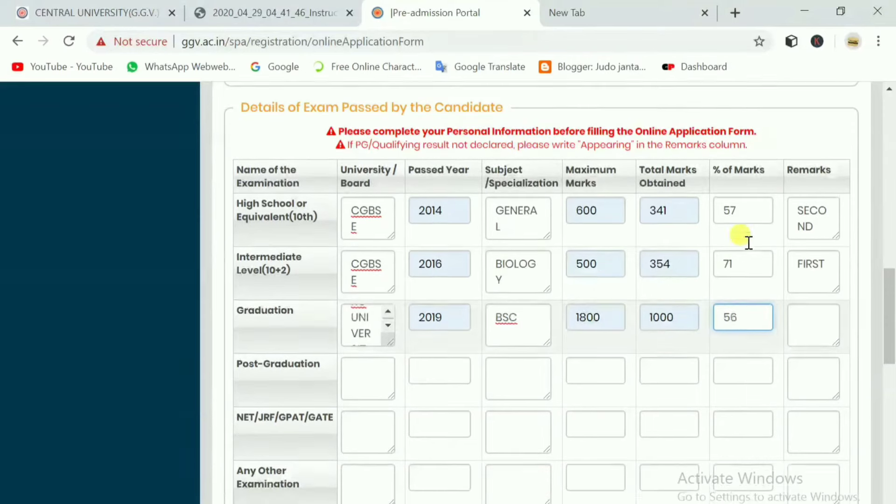
left_click(808, 317)
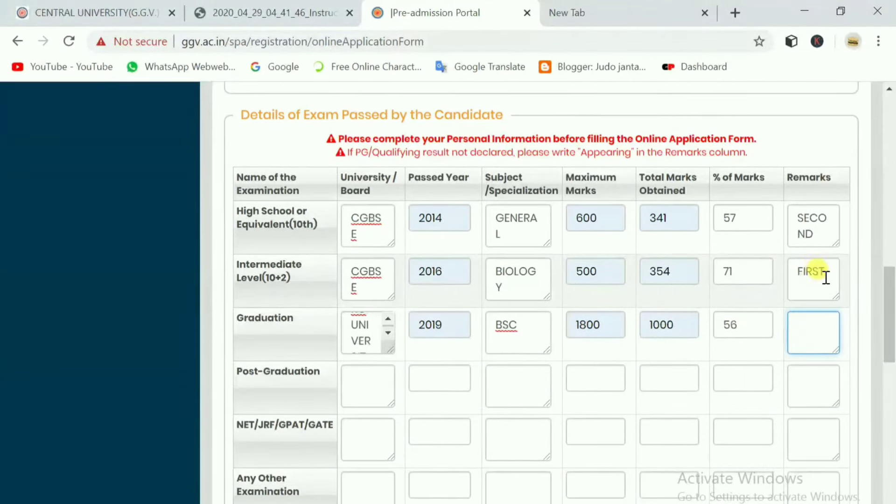
type("SECOND")
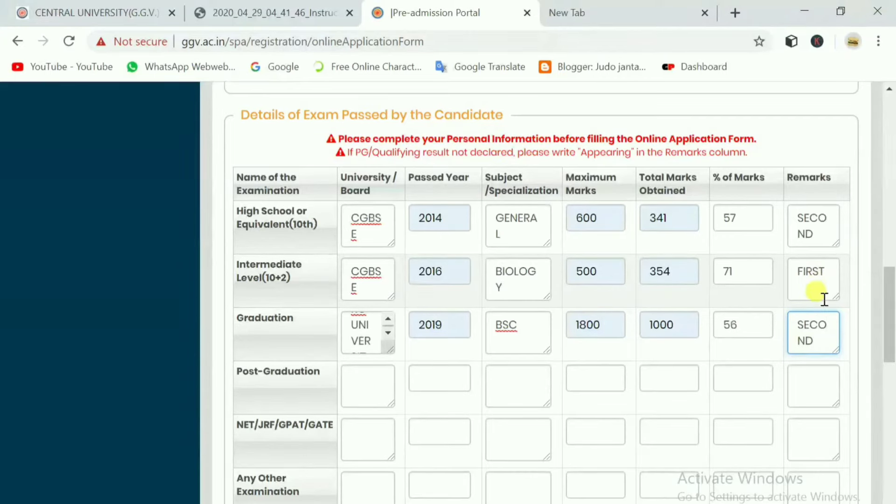
scroll(819, 303, "down", 3)
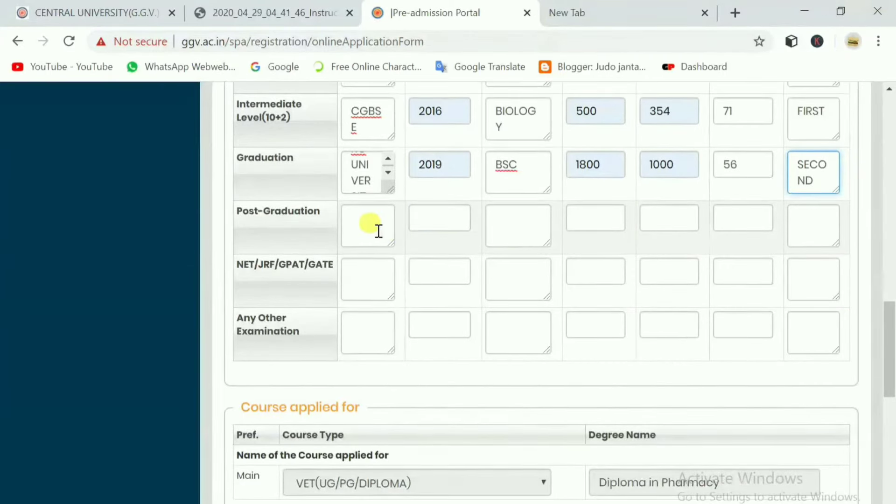
left_click(376, 225)
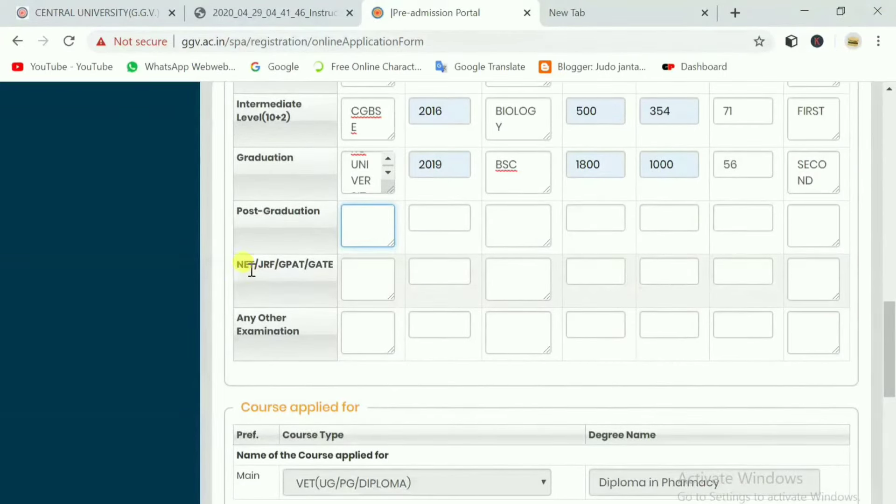
left_click_drag(254, 264, 299, 264)
left_click(329, 265)
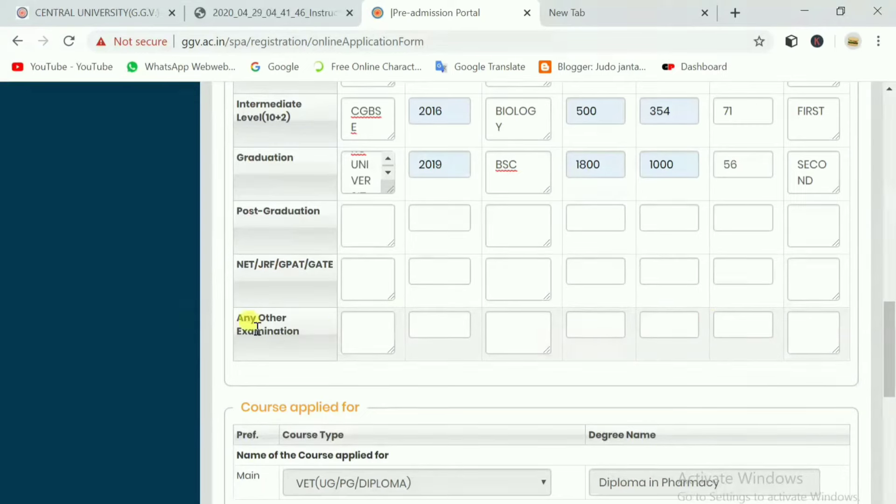
left_click_drag(248, 330, 362, 334)
left_click(386, 334)
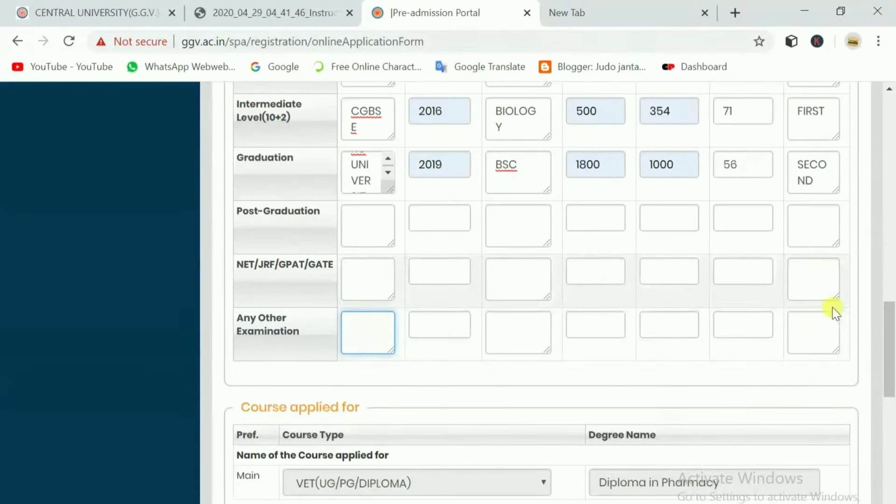
scroll(796, 314, "up", 2)
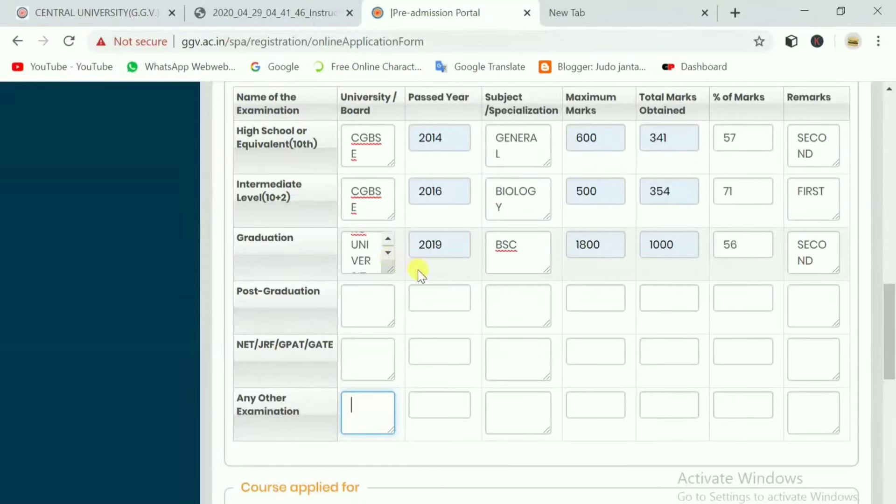
scroll(461, 276, "down", 3)
scroll(471, 285, "down", 1)
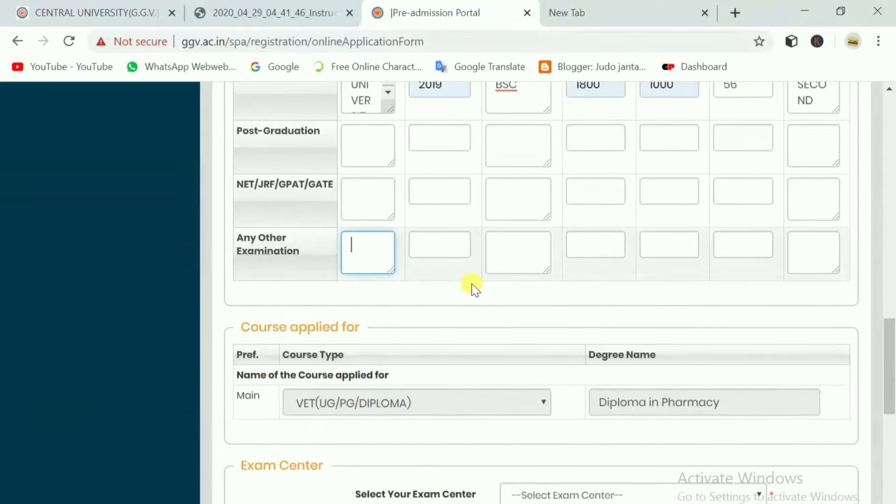
scroll(476, 286, "up", 3)
scroll(389, 359, "down", 5)
scroll(389, 360, "down", 2)
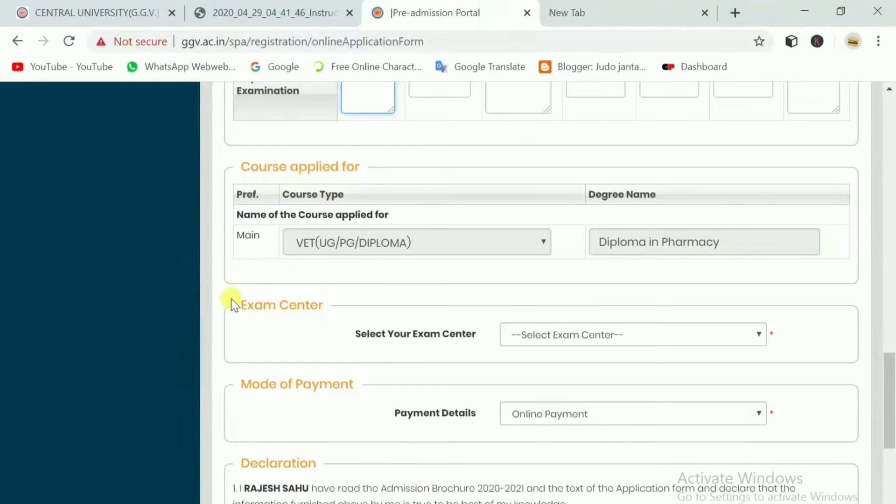
left_click_drag(231, 299, 310, 300)
left_click(309, 300)
scroll(470, 327, "down", 3)
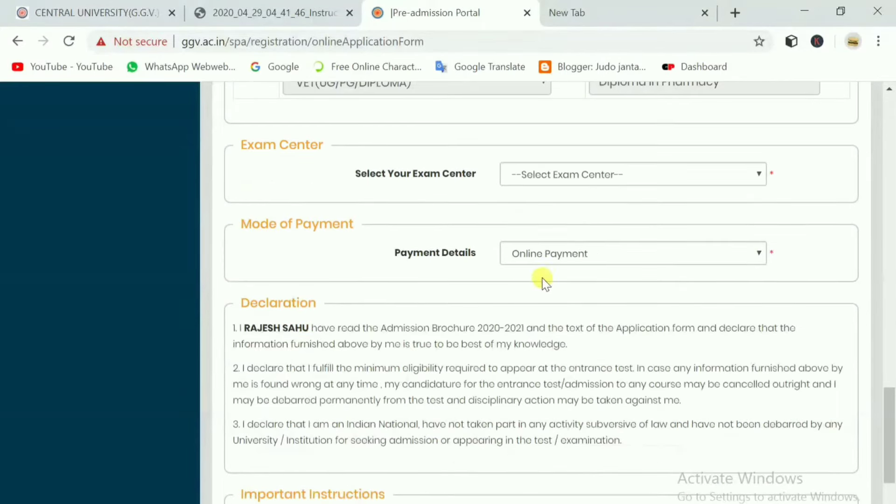
Choose Bilaspur(C.G.) as the exam centre.
left_click(603, 189)
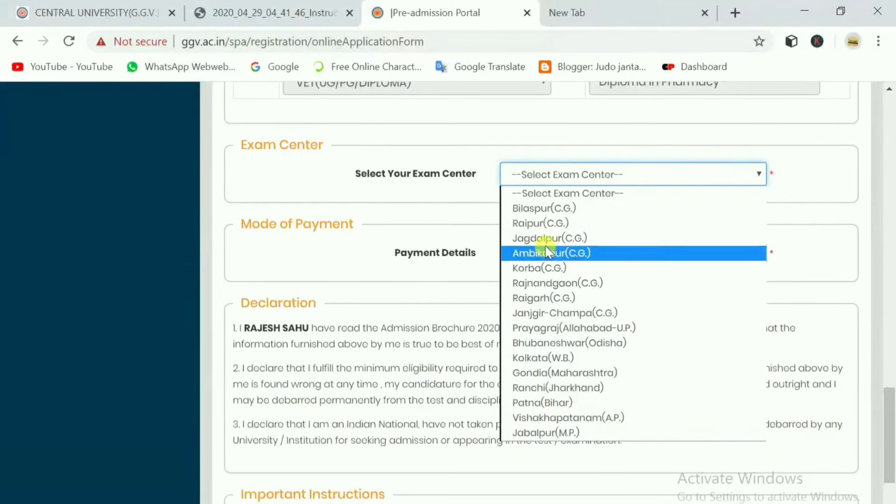
left_click(542, 209)
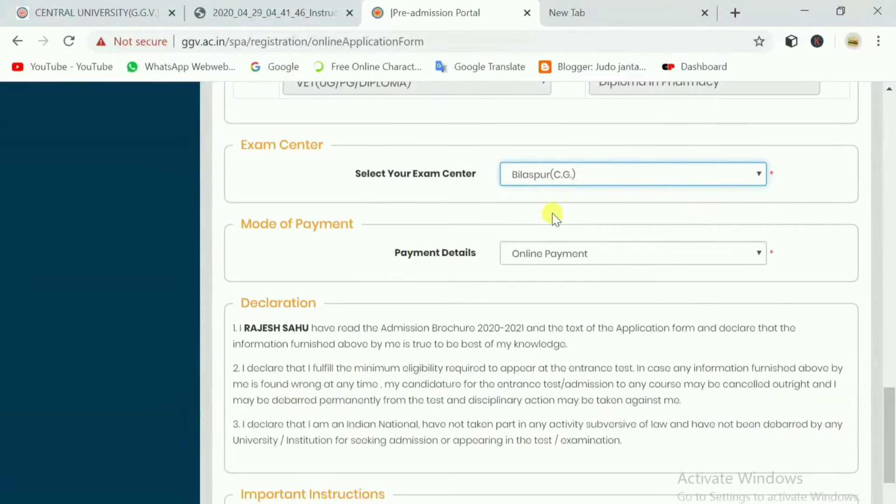
triple_click(475, 183)
left_click(632, 198)
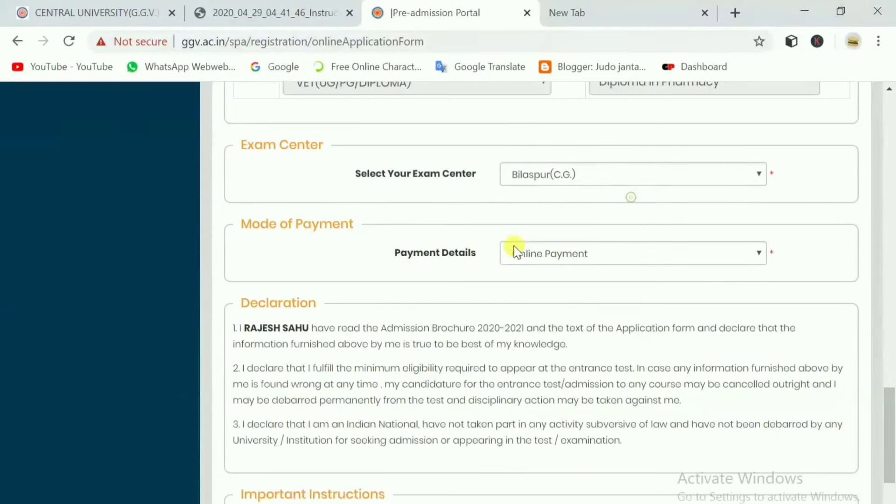
Keep Online Payment selected as the payment mode.
left_click(571, 256)
left_click(566, 271)
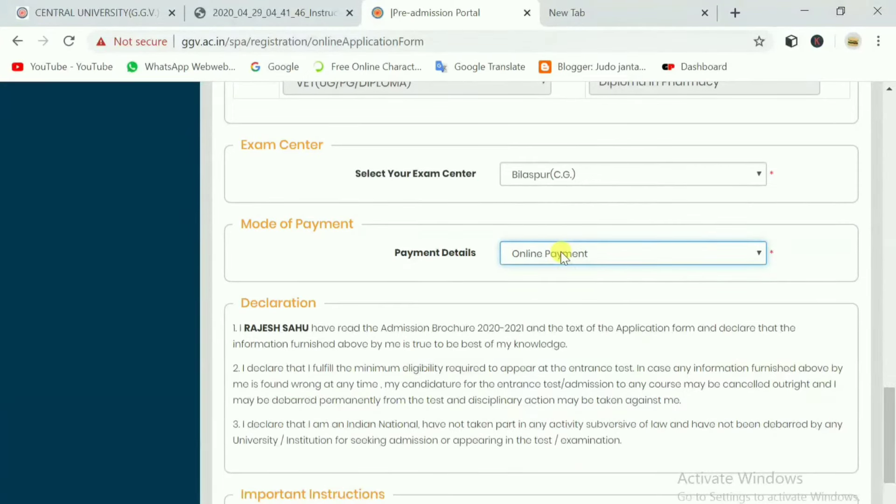
left_click(564, 257)
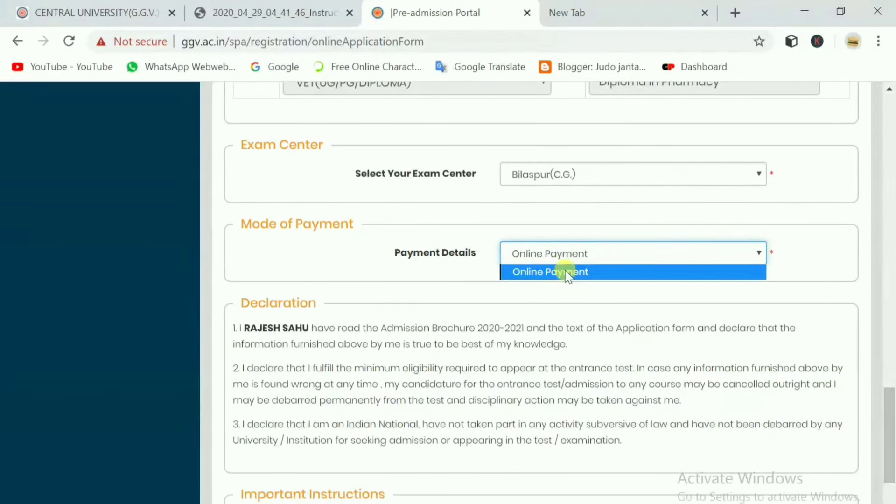
left_click(566, 271)
scroll(566, 269, "down", 3)
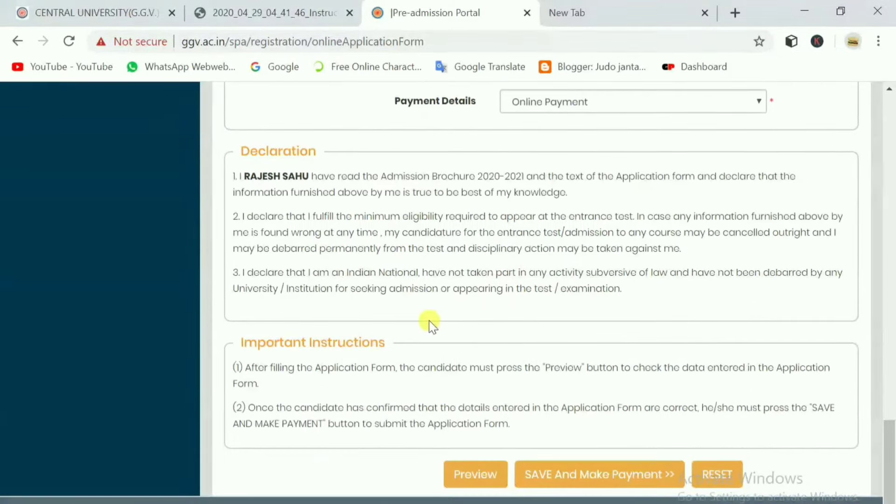
scroll(536, 348, "up", 15)
scroll(536, 346, "up", 3)
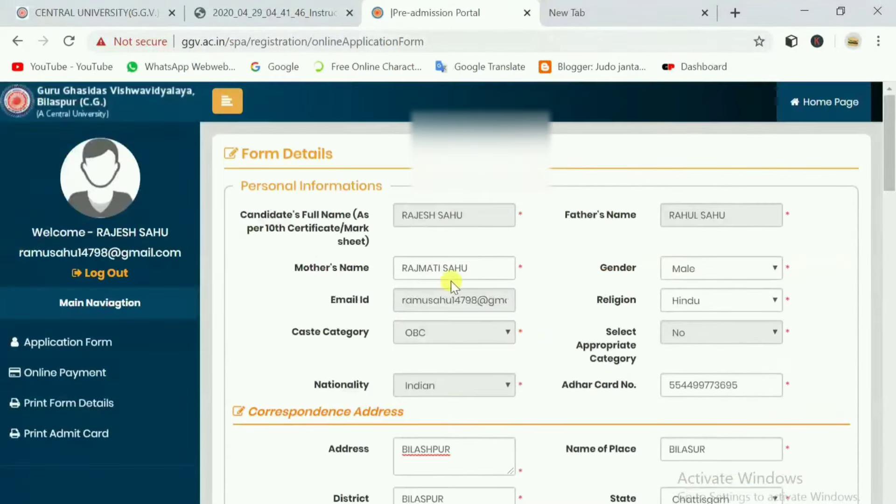
scroll(645, 300, "down", 10)
scroll(480, 201, "up", 8)
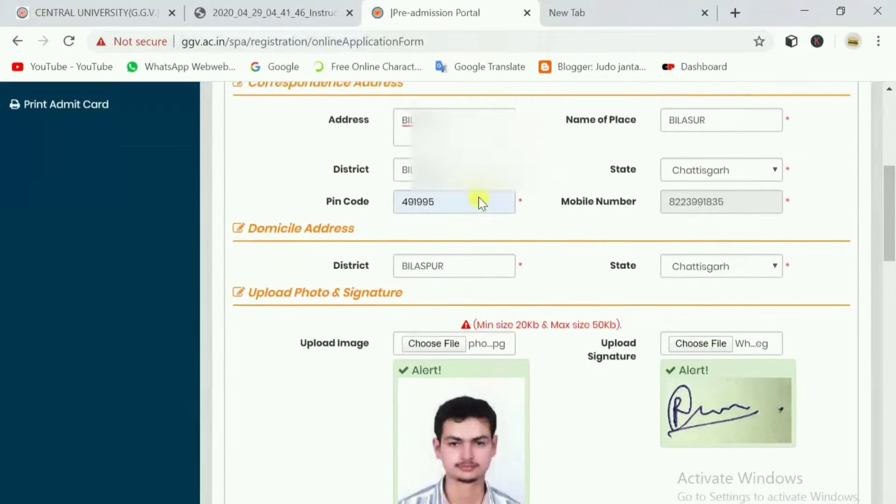
scroll(604, 212, "down", 12)
scroll(620, 248, "down", 15)
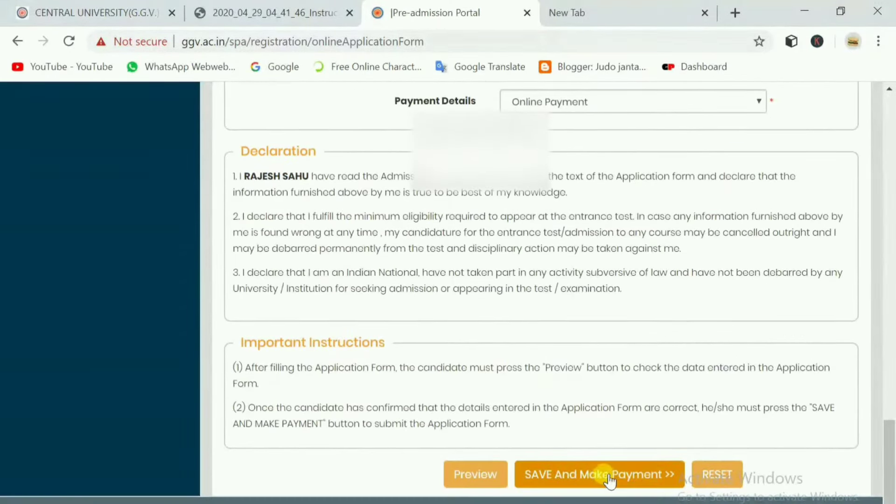
Save the form, choose Make Payment and confirm to reach SabPaisa's INR 500 fee page.
left_click(623, 474)
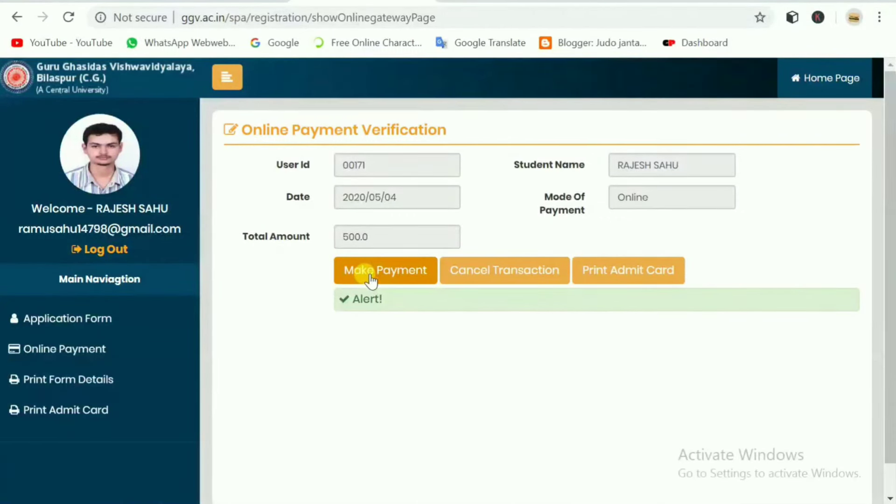
left_click(371, 279)
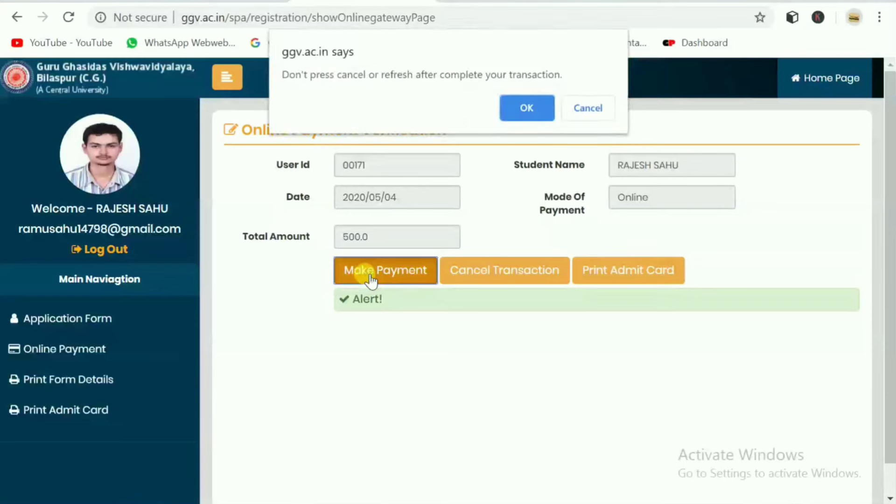
left_click(533, 104)
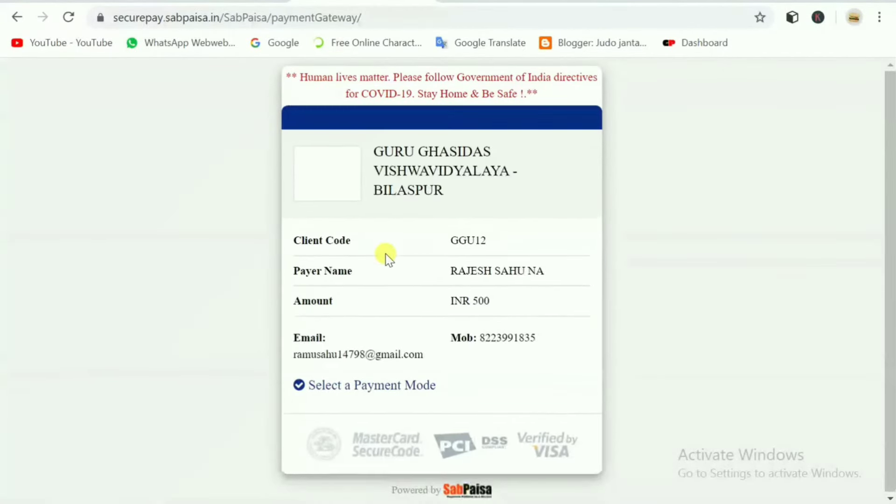
scroll(464, 238, "down", 2)
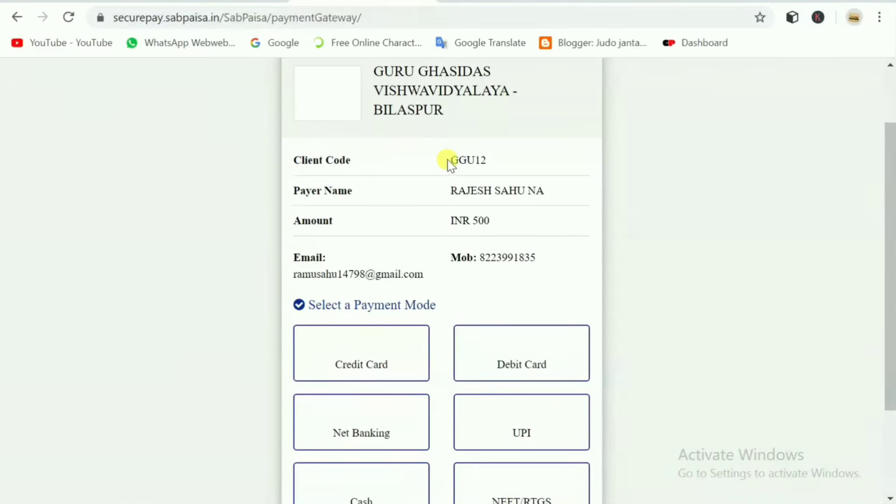
left_click_drag(447, 159, 500, 158)
left_click(500, 159)
left_click_drag(451, 190, 552, 190)
left_click(552, 190)
left_click_drag(297, 274, 414, 275)
left_click_drag(498, 256, 589, 258)
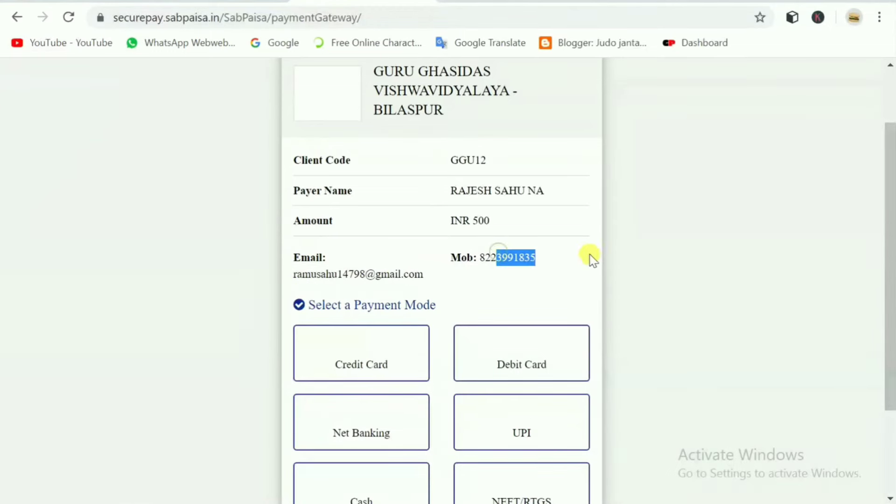
scroll(543, 255, "down", 2)
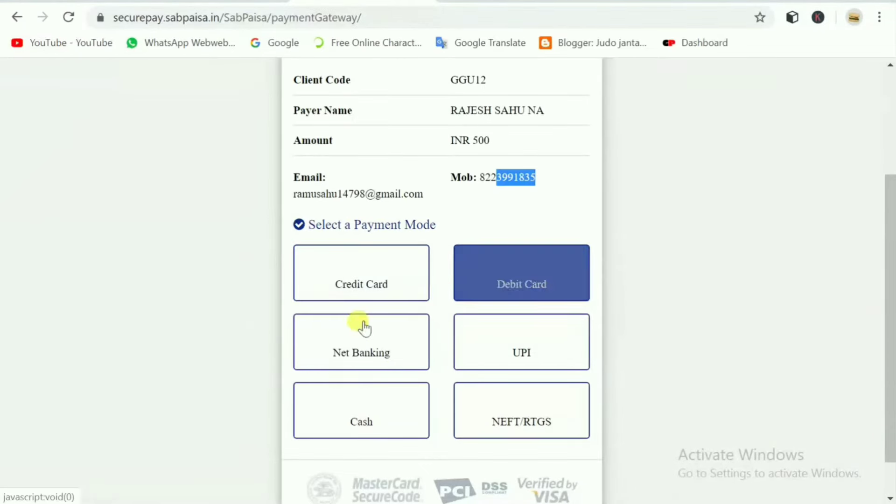
scroll(492, 348, "down", 1)
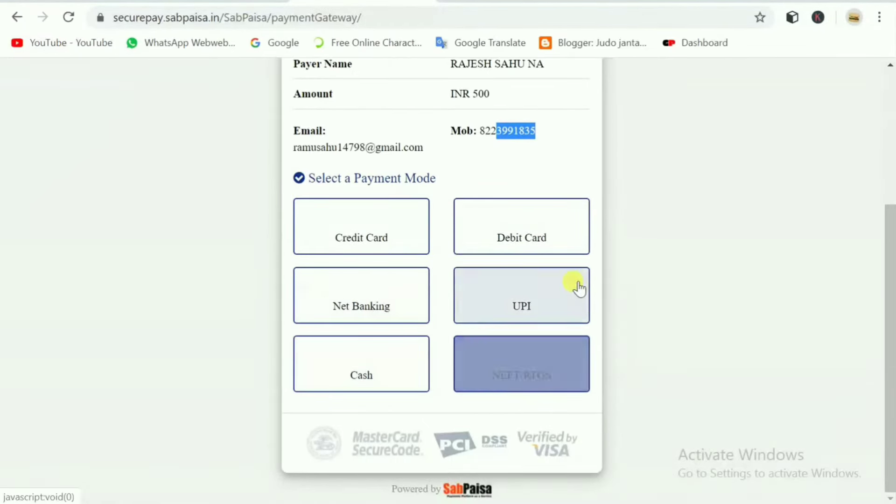
Choose Debit Card as the payment mode, enter the card number, and autofill the cardholder name.
left_click(497, 238)
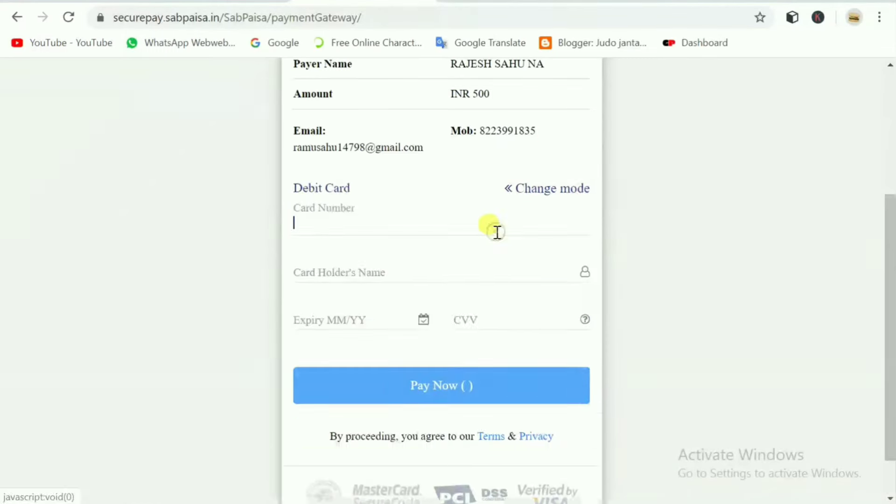
scroll(392, 215, "down", 2)
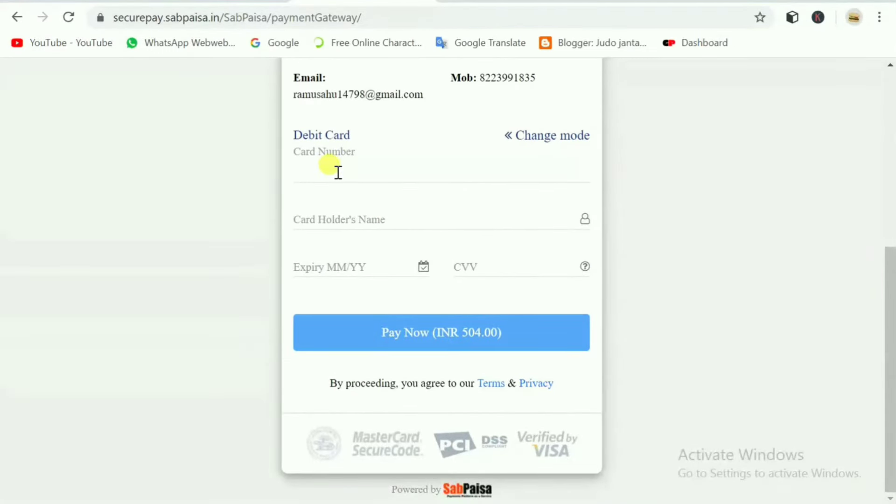
left_click(337, 211)
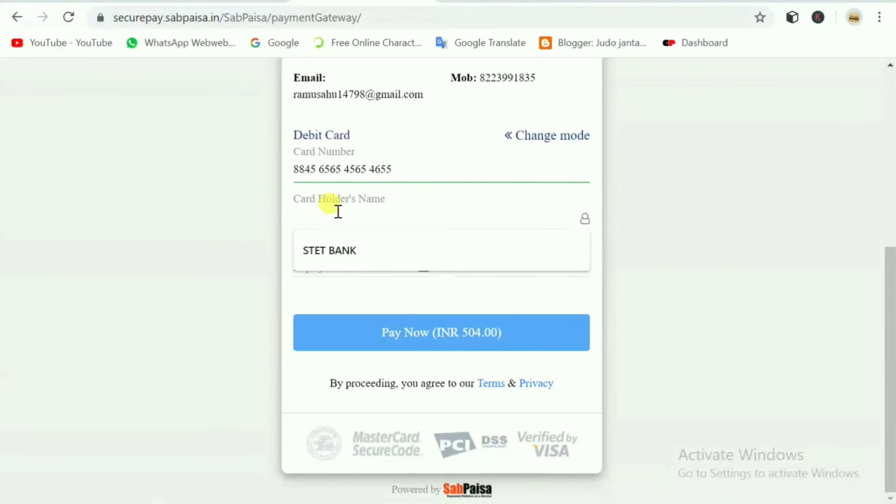
left_click(343, 243)
Enter the card's expiry date in the payment form.
left_click(335, 257)
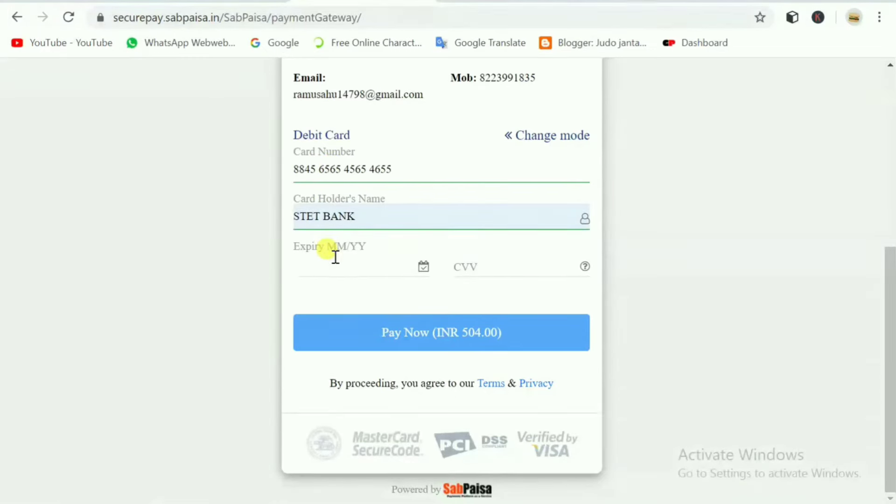
type("05 /55")
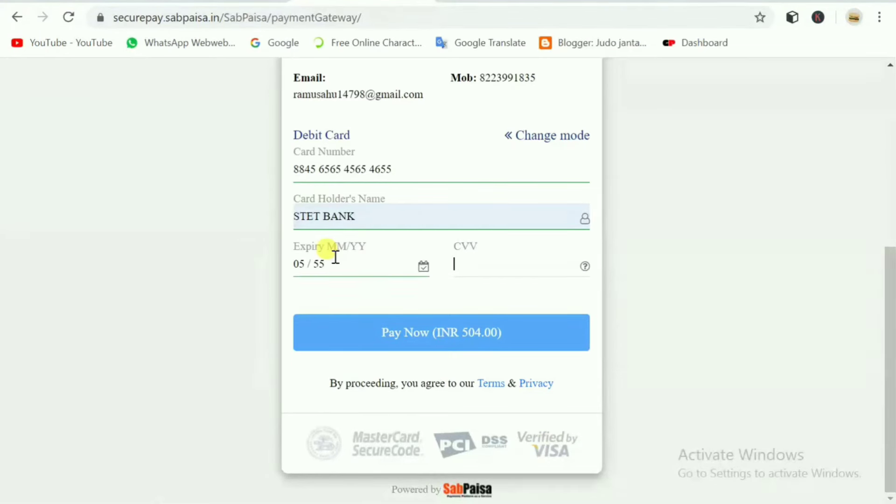
type("5")
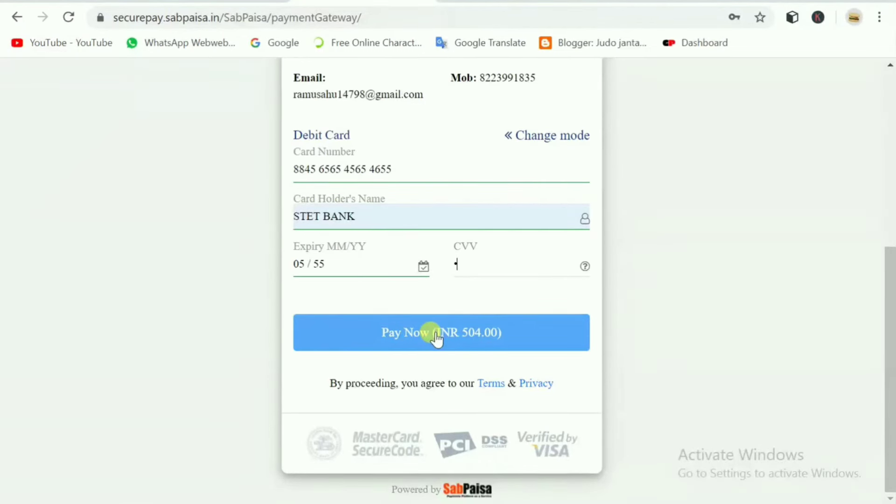
scroll(436, 338, "up", 2)
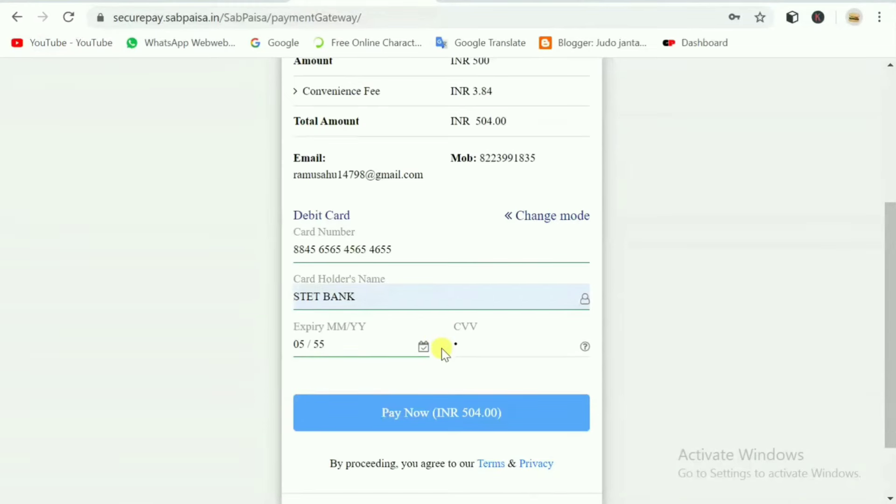
scroll(440, 351, "down", 2)
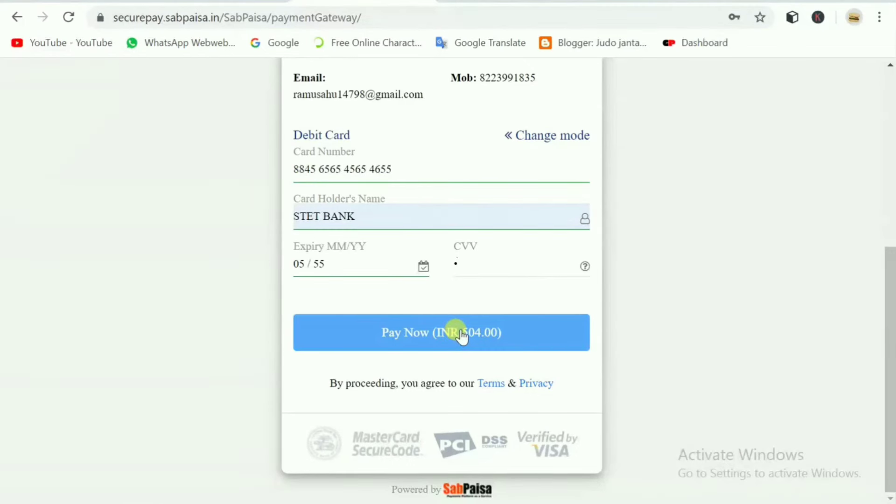
Glance at the YouTube tab, then return to review the SabPaisa page showing INR 504.00.
left_click(519, 4)
left_click(405, 3)
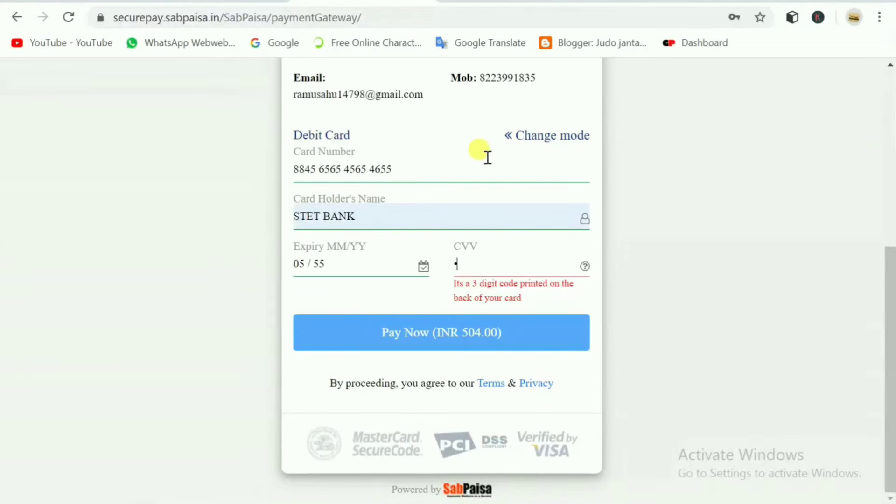
scroll(487, 157, "up", 7)
scroll(486, 256, "down", 2)
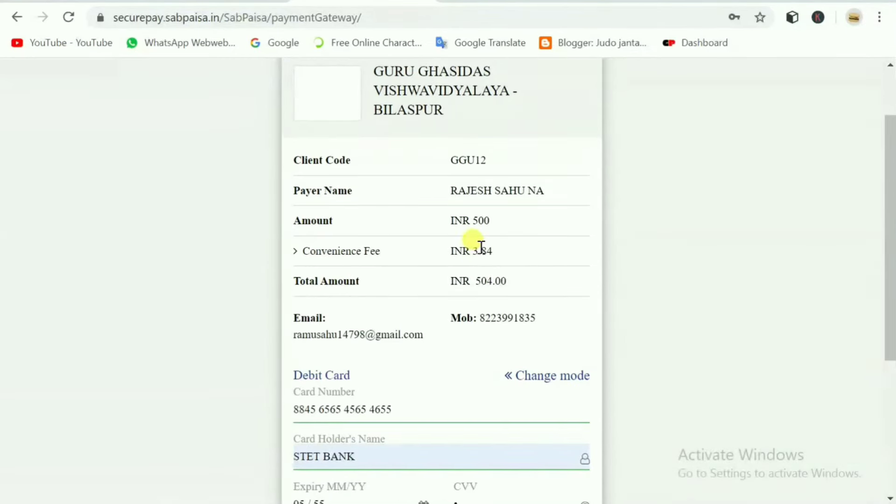
scroll(480, 246, "up", 2)
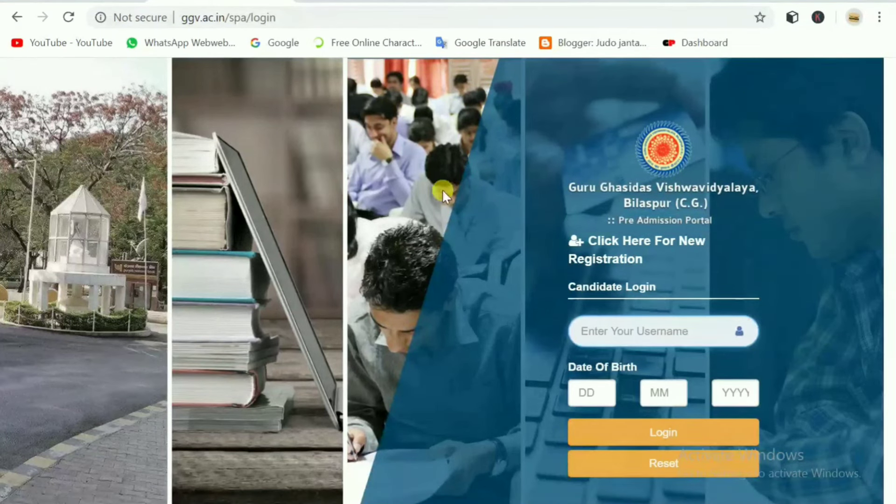
left_click(637, 326)
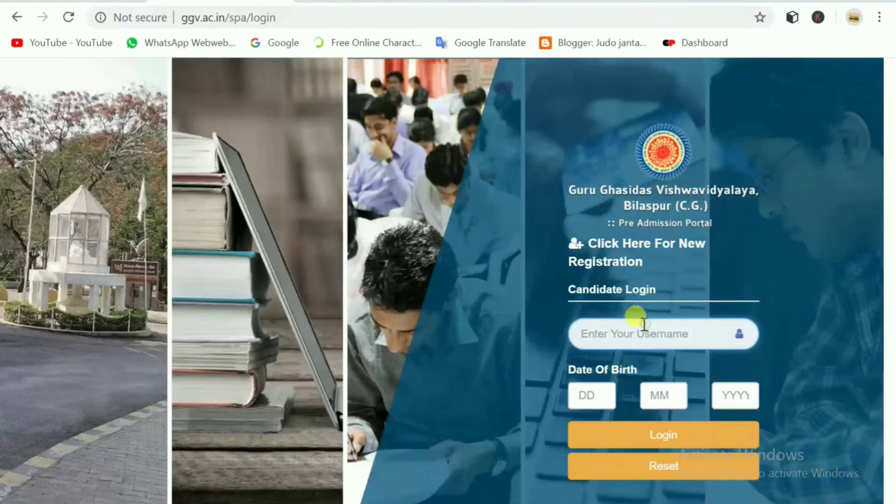
left_click(601, 394)
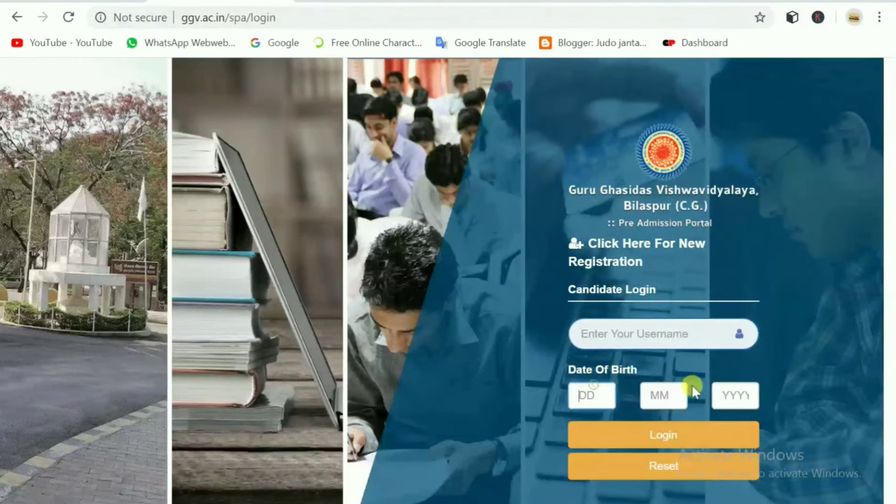
left_click(665, 394)
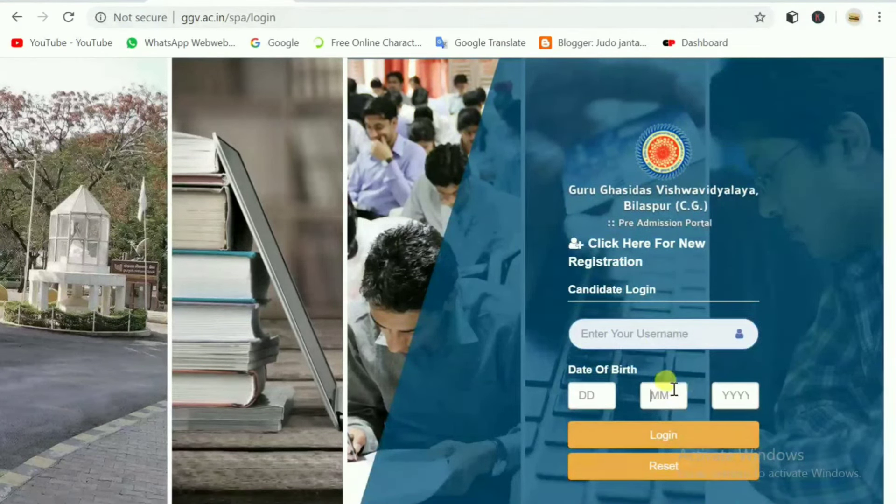
left_click(630, 335)
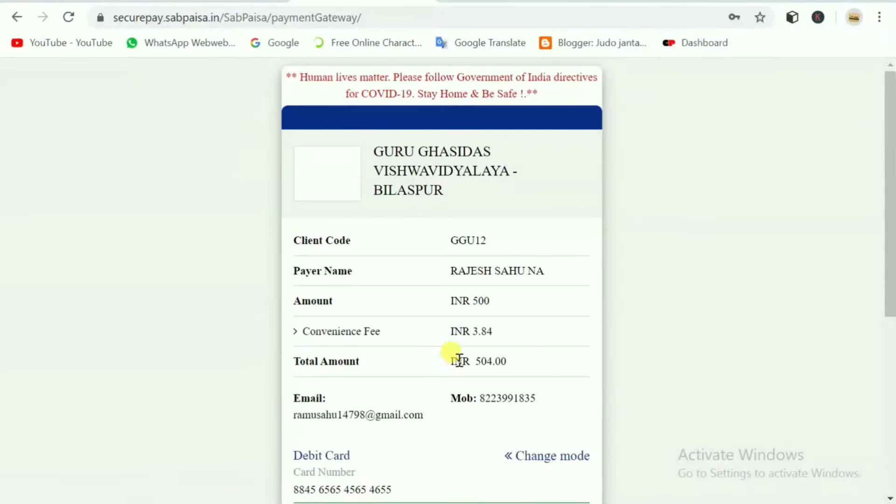
scroll(450, 373, "down", 2)
scroll(430, 376, "down", 3)
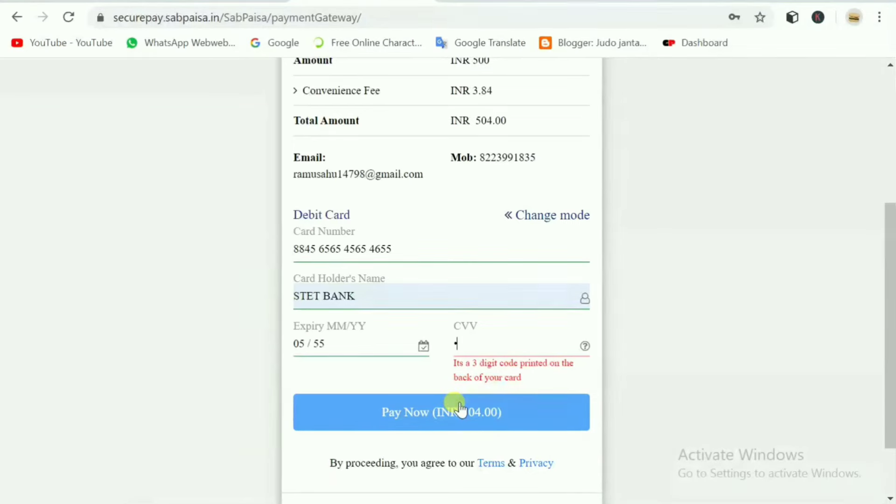
scroll(448, 354, "up", 3)
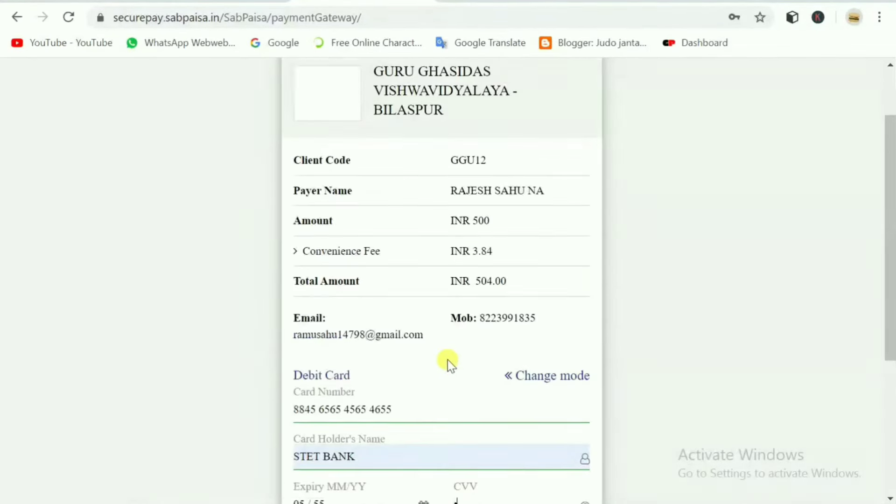
scroll(447, 357, "down", 2)
left_click(412, 331)
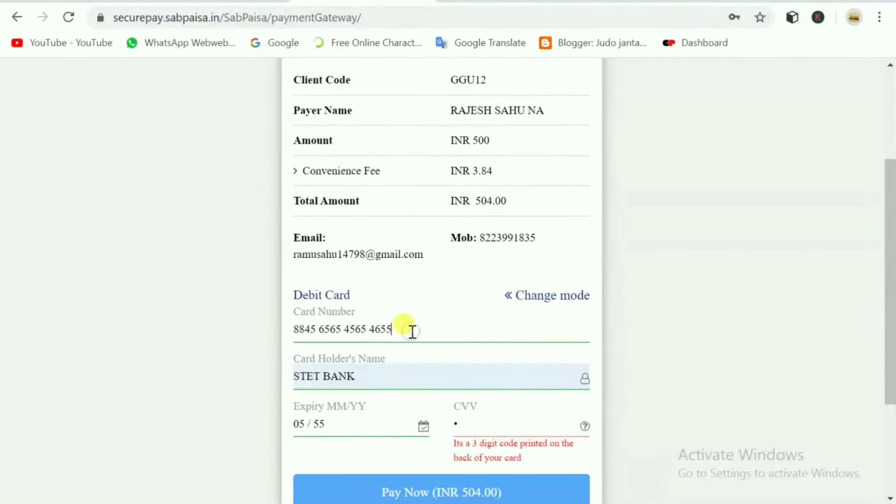